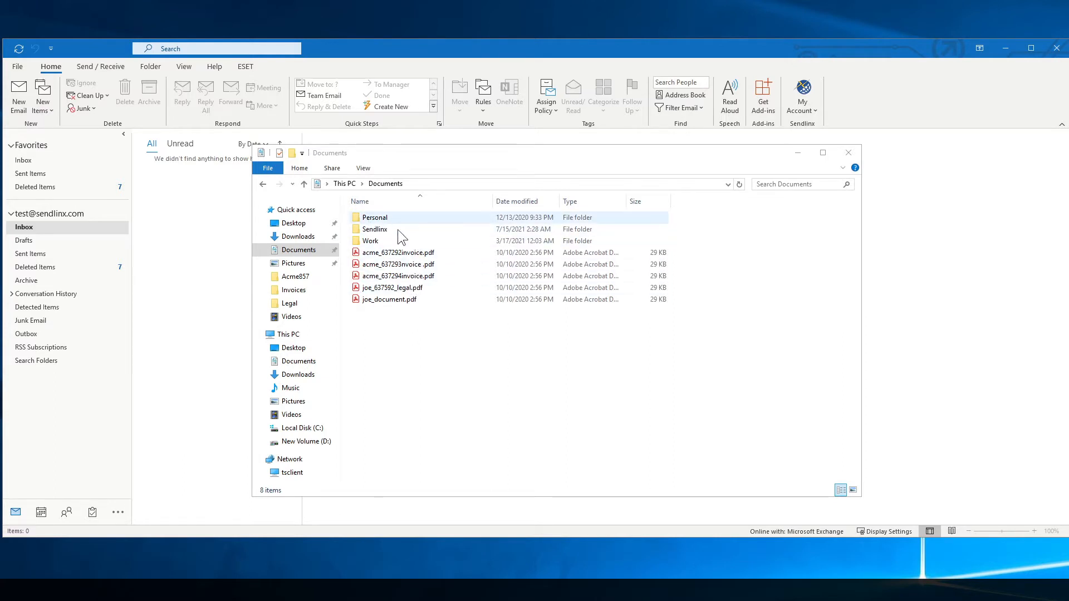
Open Documents\Work\Acme857 in File Explorer to list its five subfolders and seven PDFs.
double_click(373, 241)
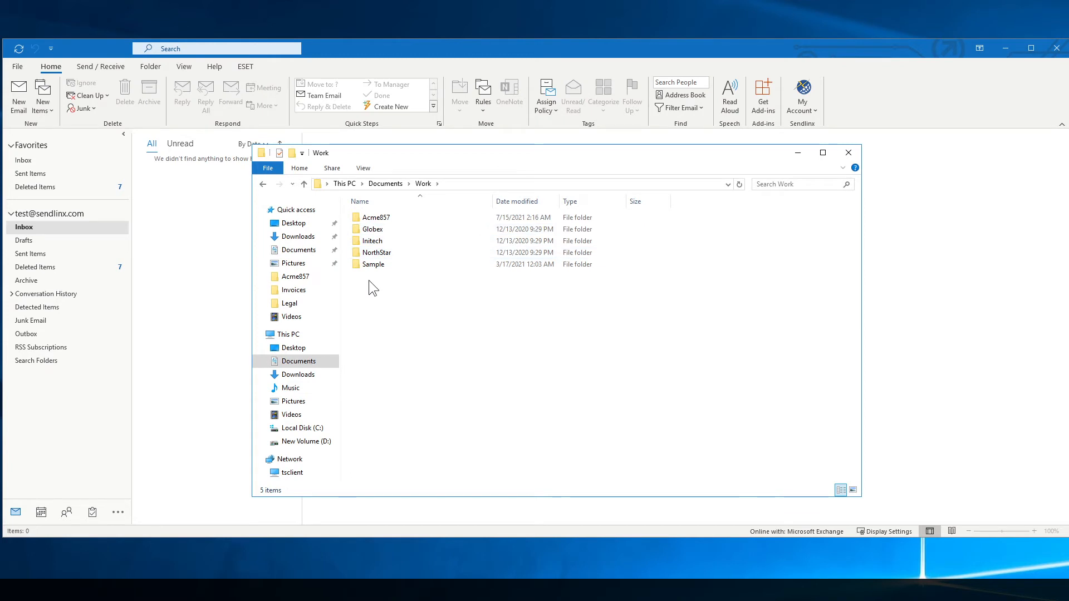
double_click(410, 220)
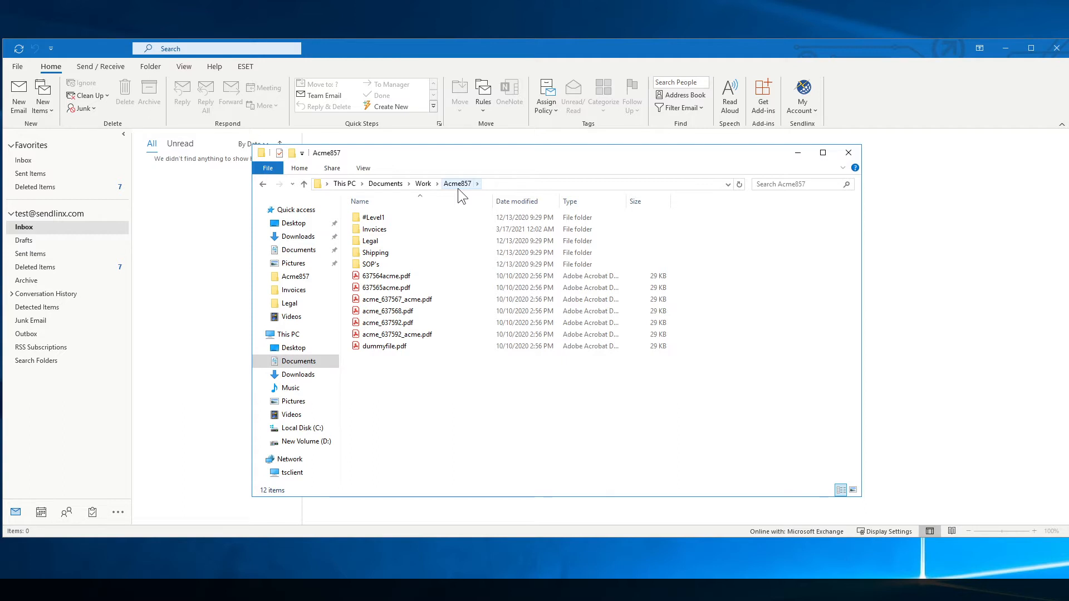
Launch the Sendlinx console, enable File Attachment Rules (Prefix / Suffix) and open its empty rule editor.
click(798, 151)
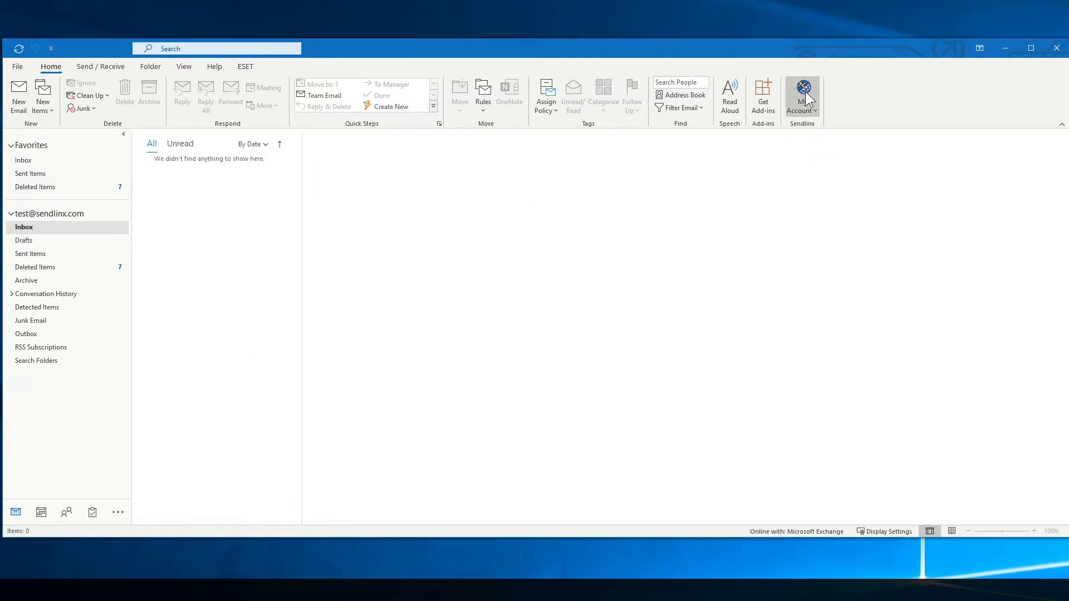
click(806, 96)
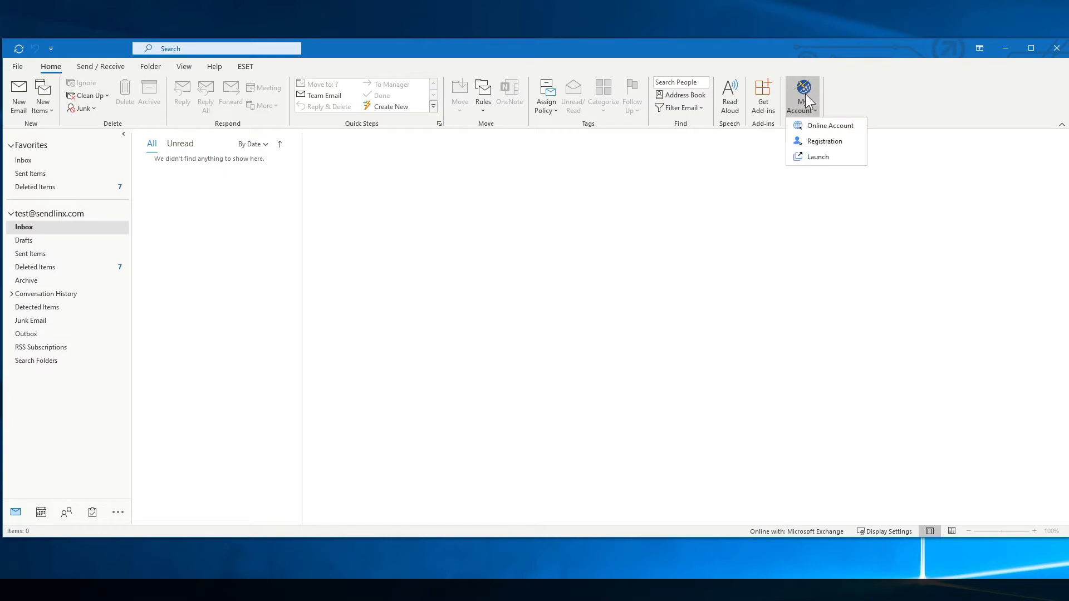
click(838, 166)
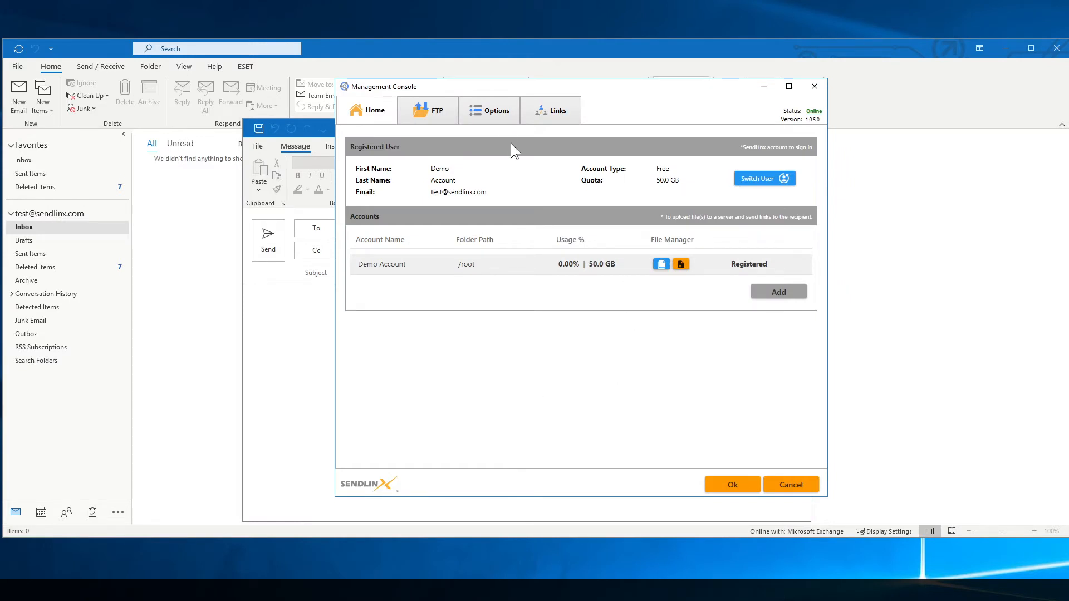
click(503, 112)
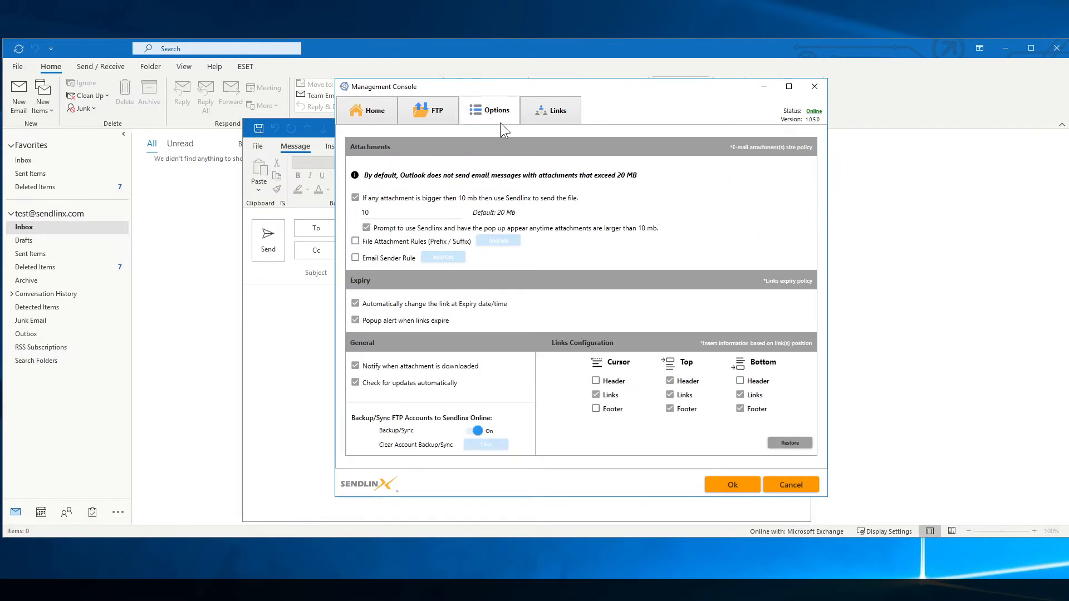
click(355, 242)
click(486, 242)
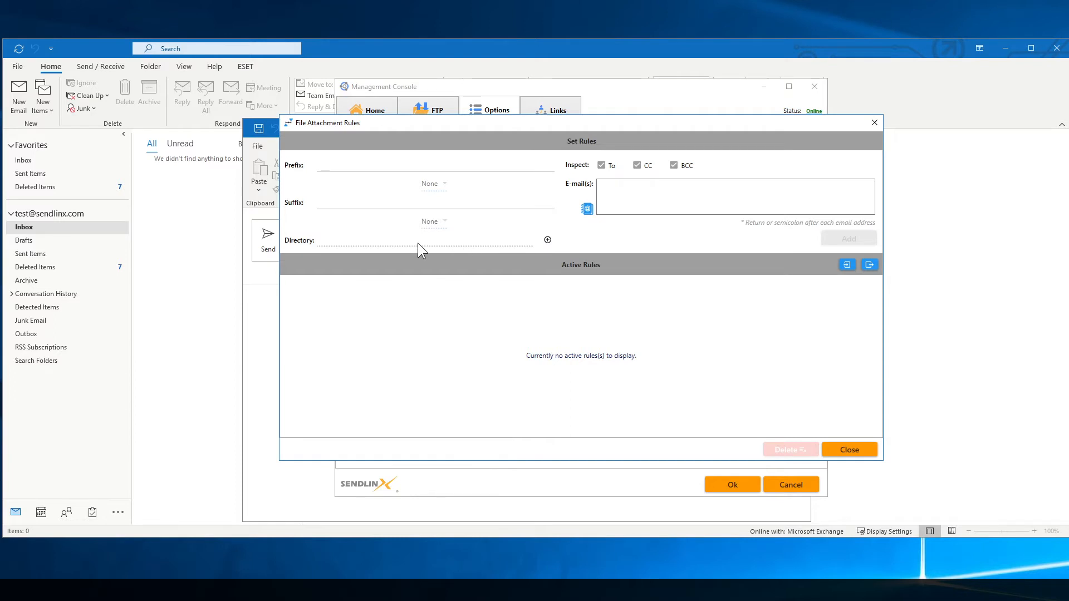
Choose Documents\Work\Acme857 as the new rule's directory.
click(547, 241)
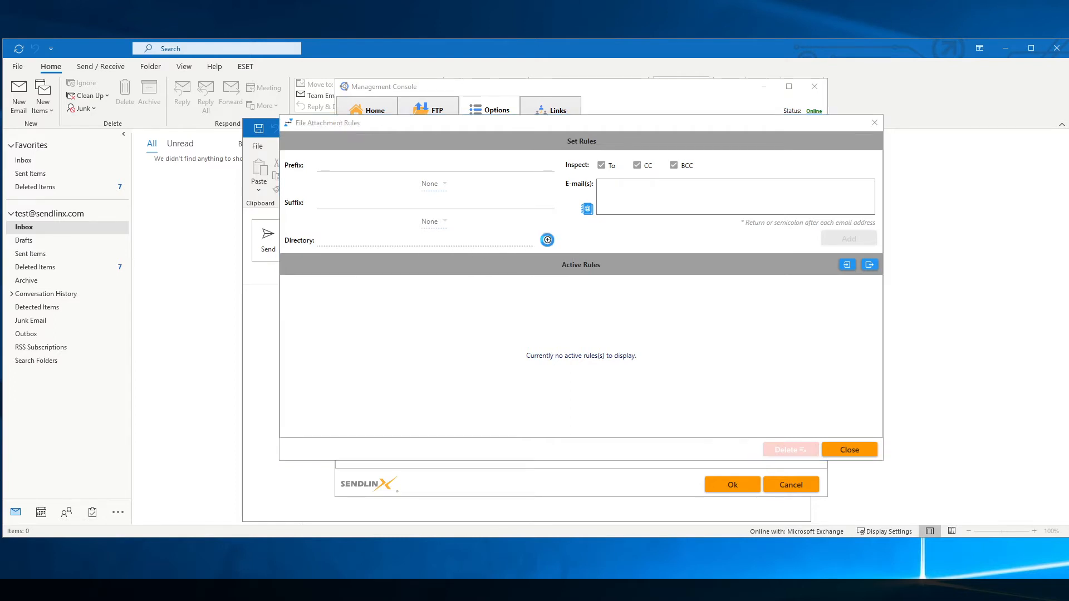
click(388, 336)
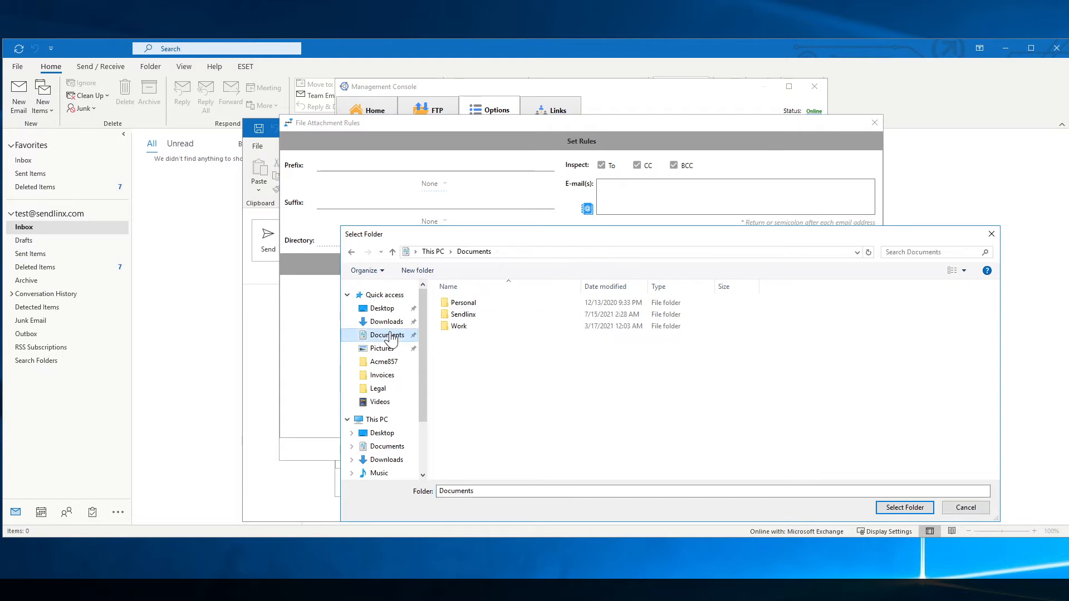
double_click(464, 325)
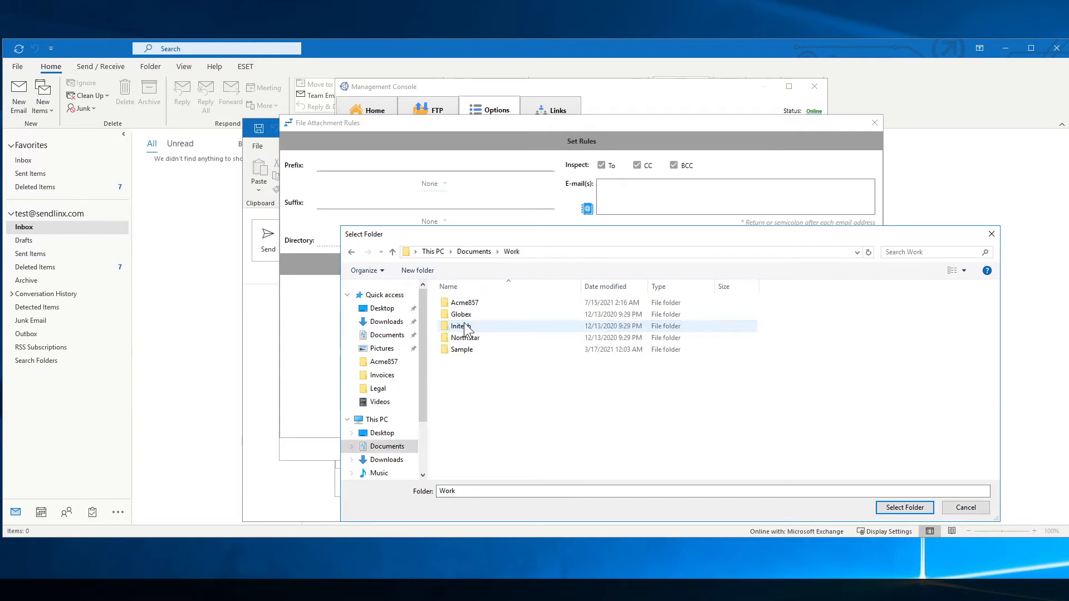
click(471, 303)
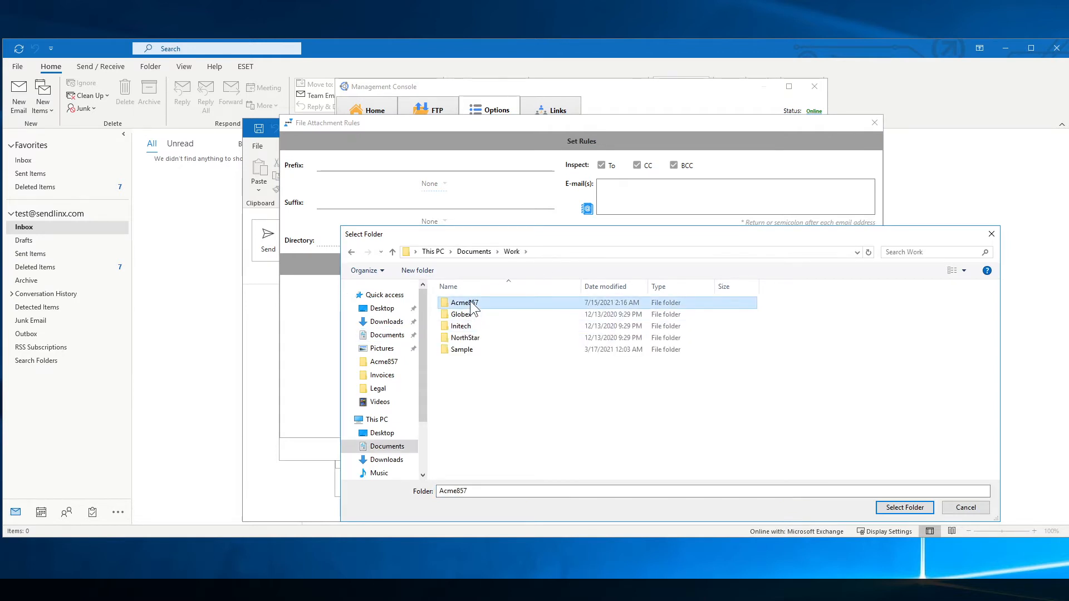
click(913, 508)
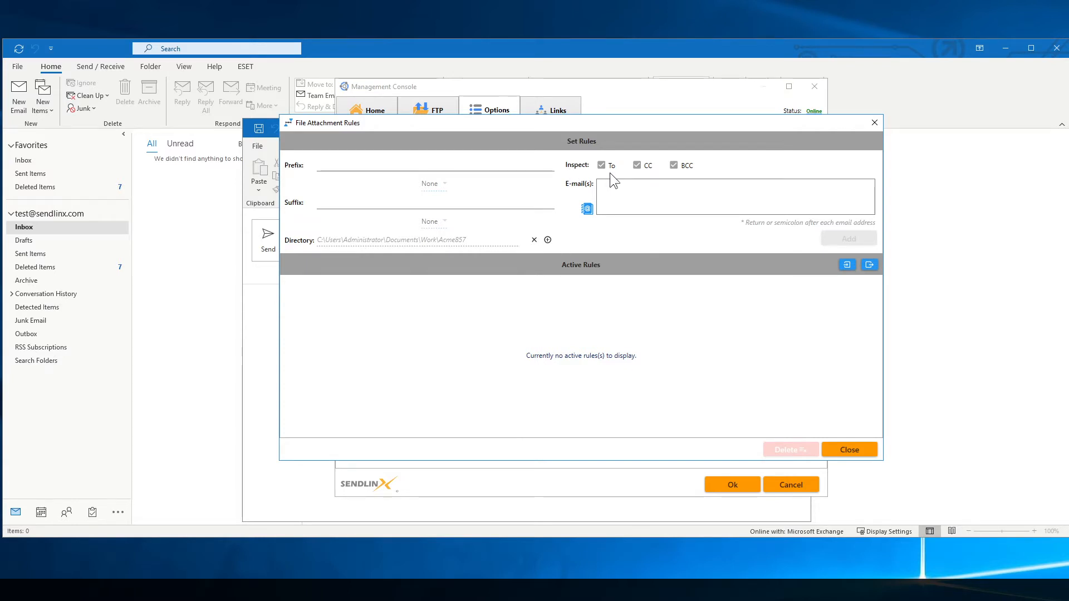
Enter the approved recipient's e-mail address and add it as rule 712 for Acme857.
click(646, 190)
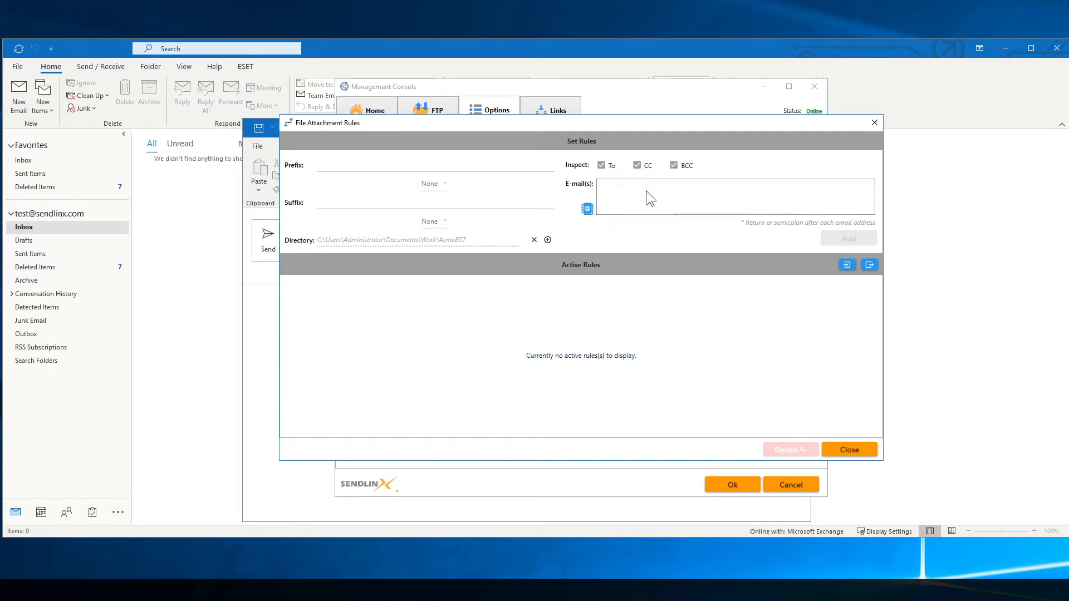
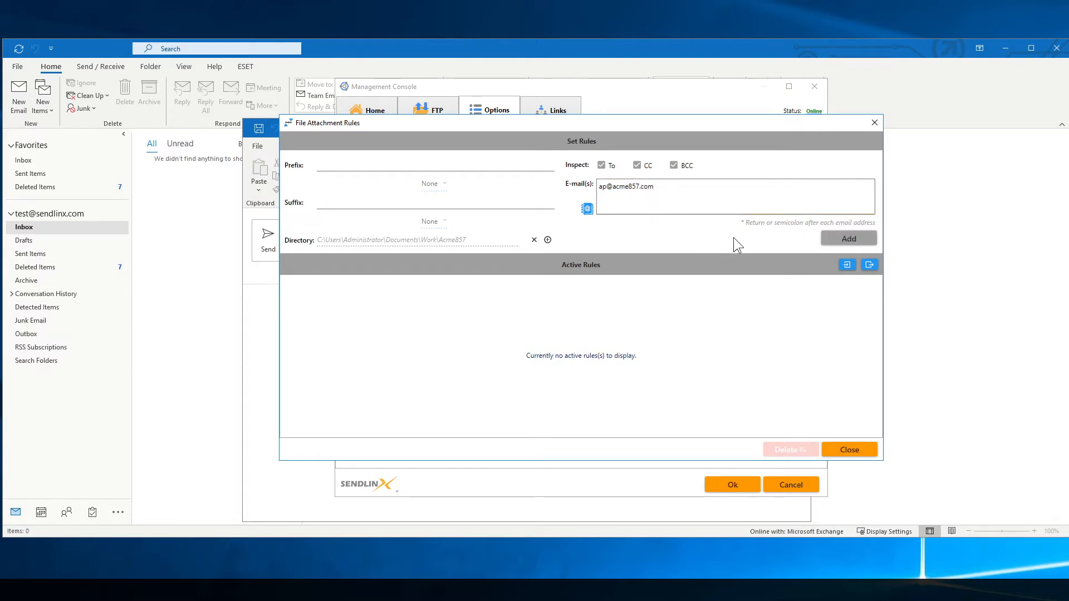
click(849, 239)
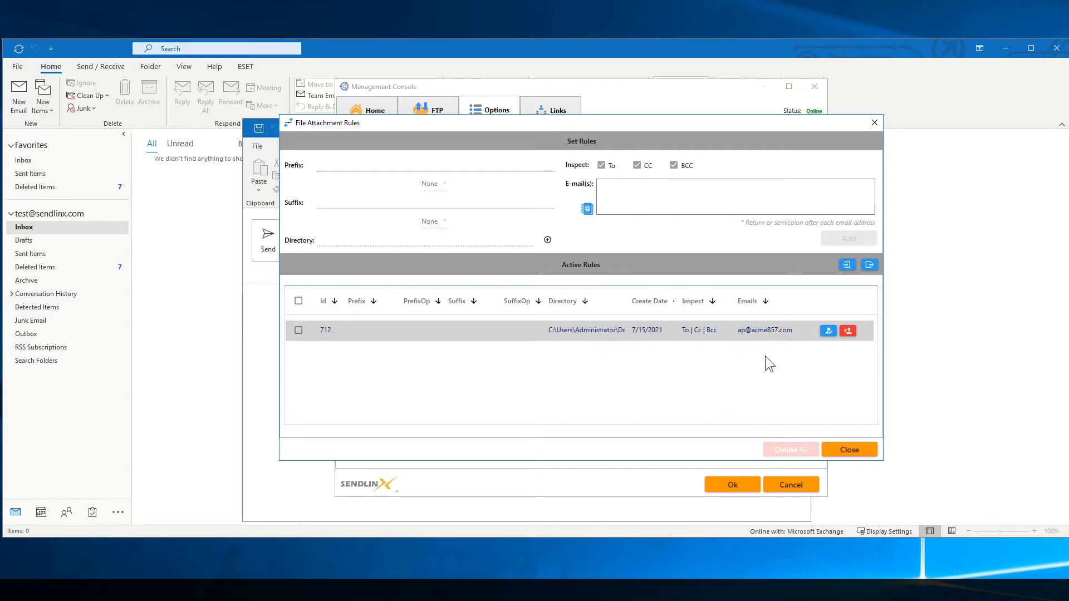
Close the Sendlinx dialogs and address the new message to a non-approved recipient address.
click(850, 449)
click(732, 484)
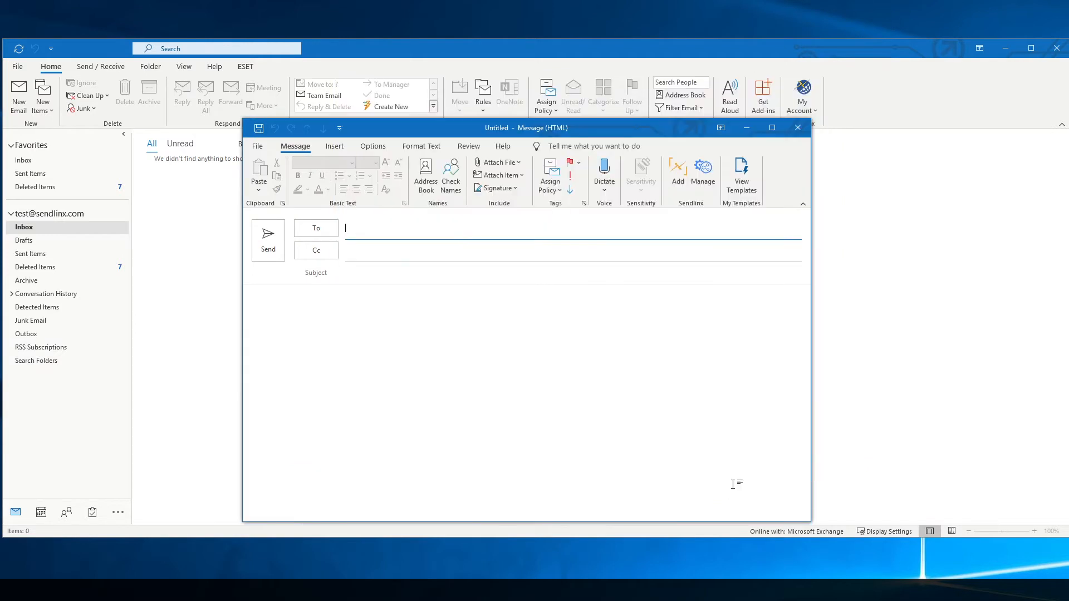
click(447, 312)
click(361, 233)
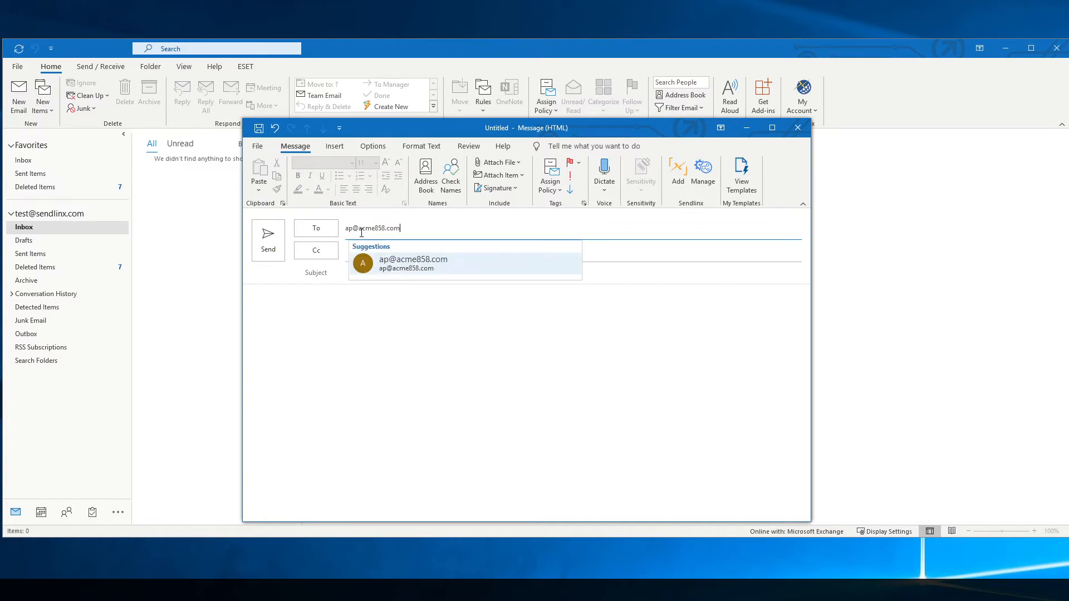
click(433, 257)
click(445, 276)
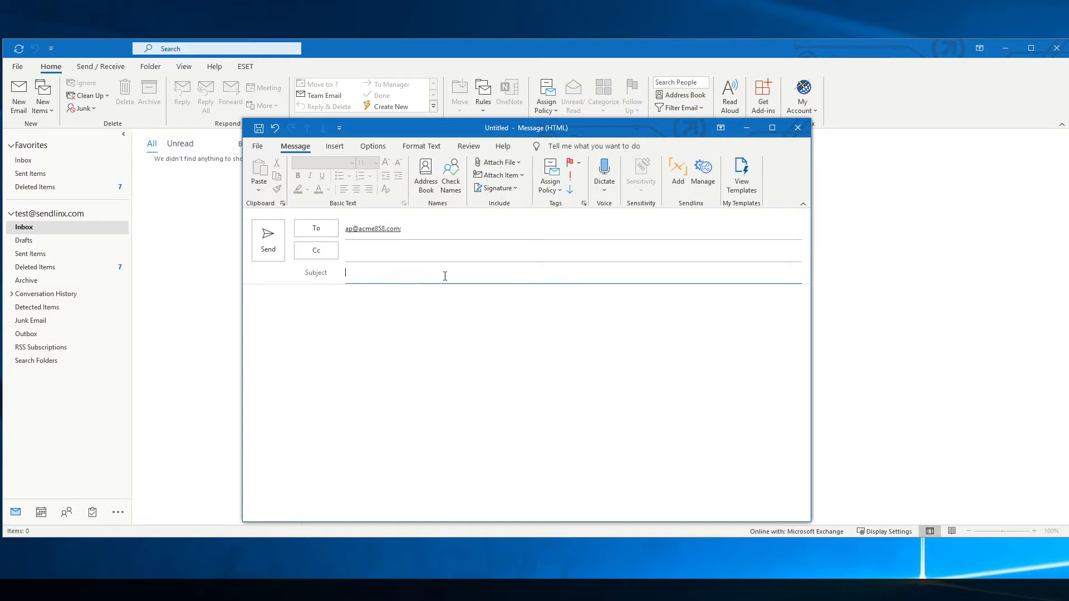
Attach dummyfile.pdf from the Acme857 folder through Sendlinx Add.
click(684, 182)
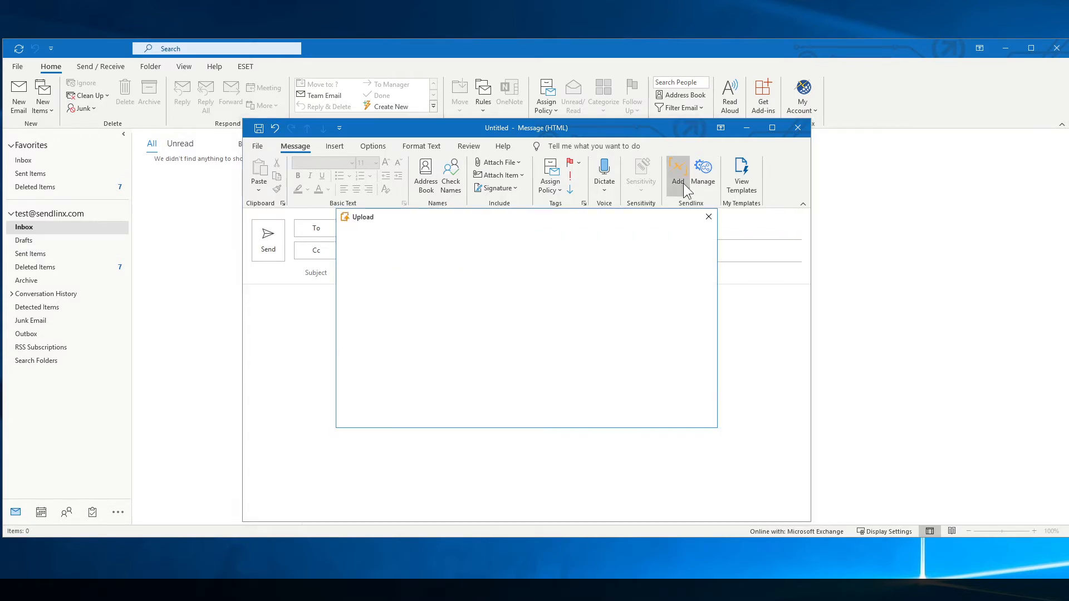
click(382, 315)
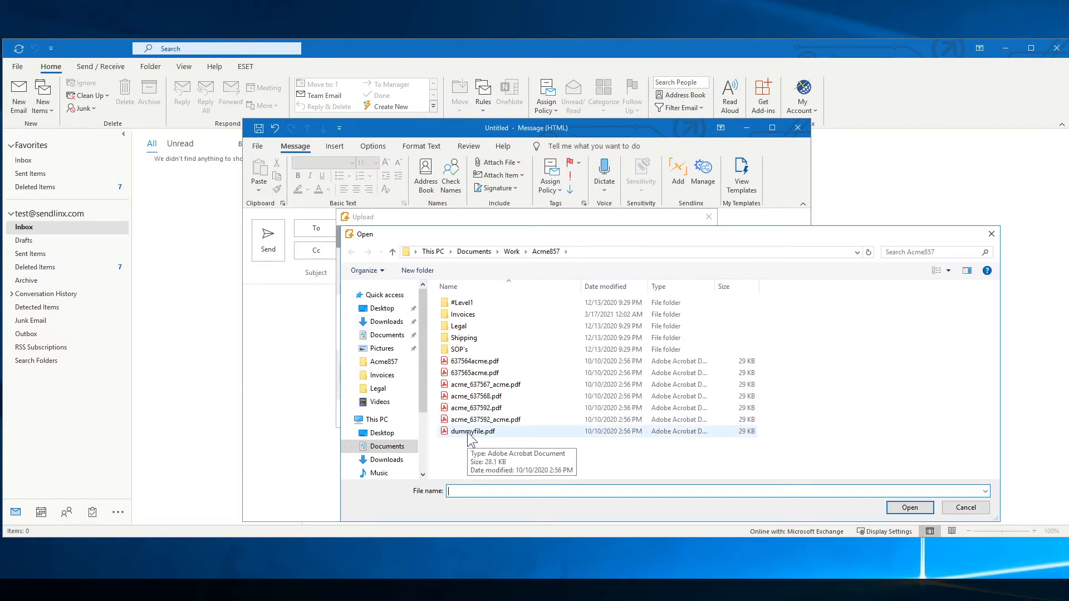
click(468, 433)
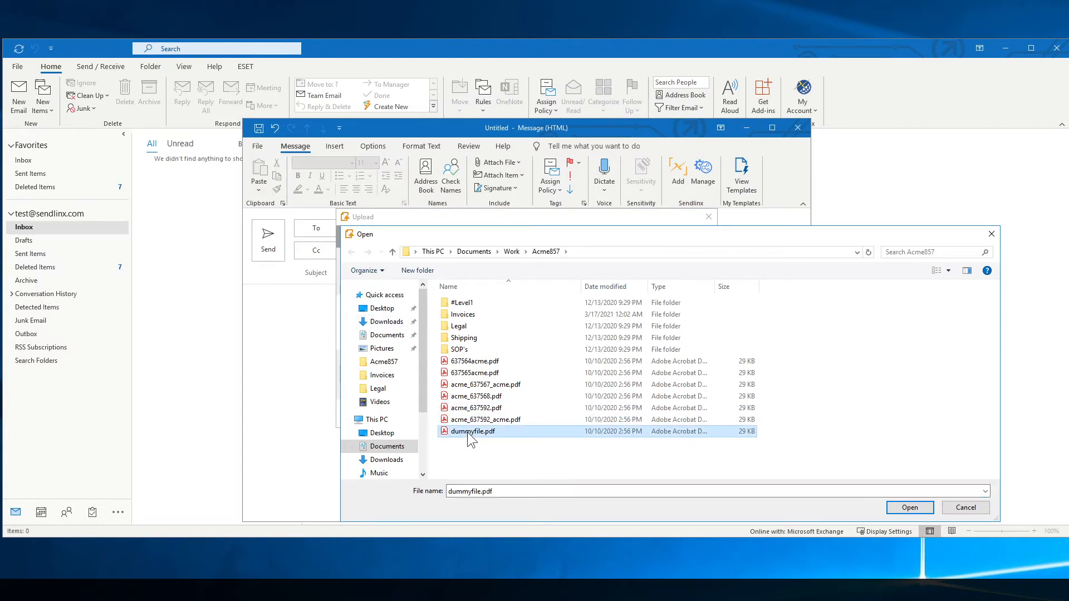
click(910, 508)
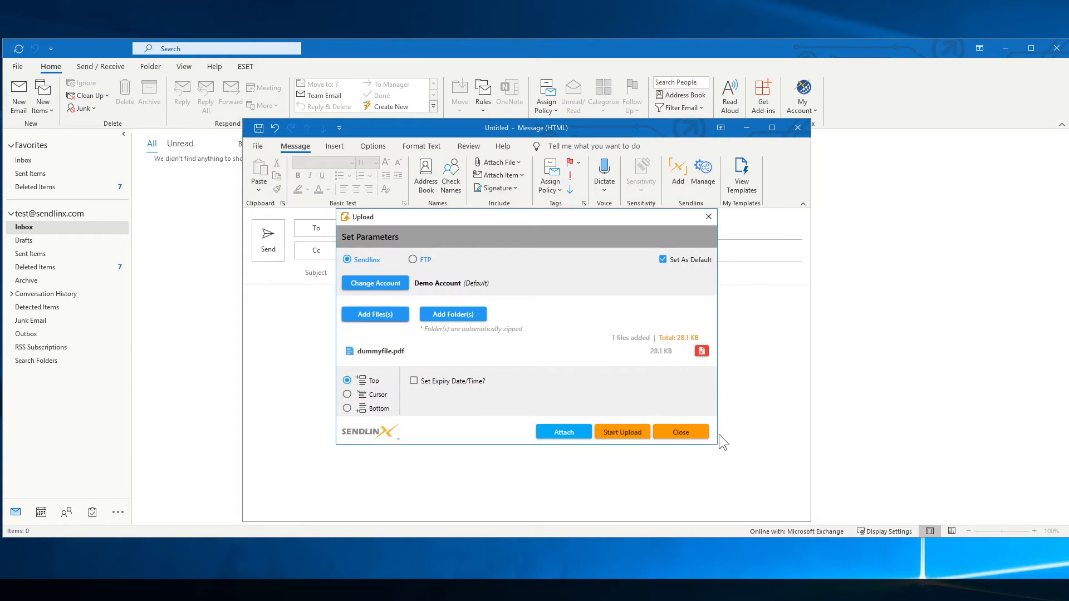
click(557, 433)
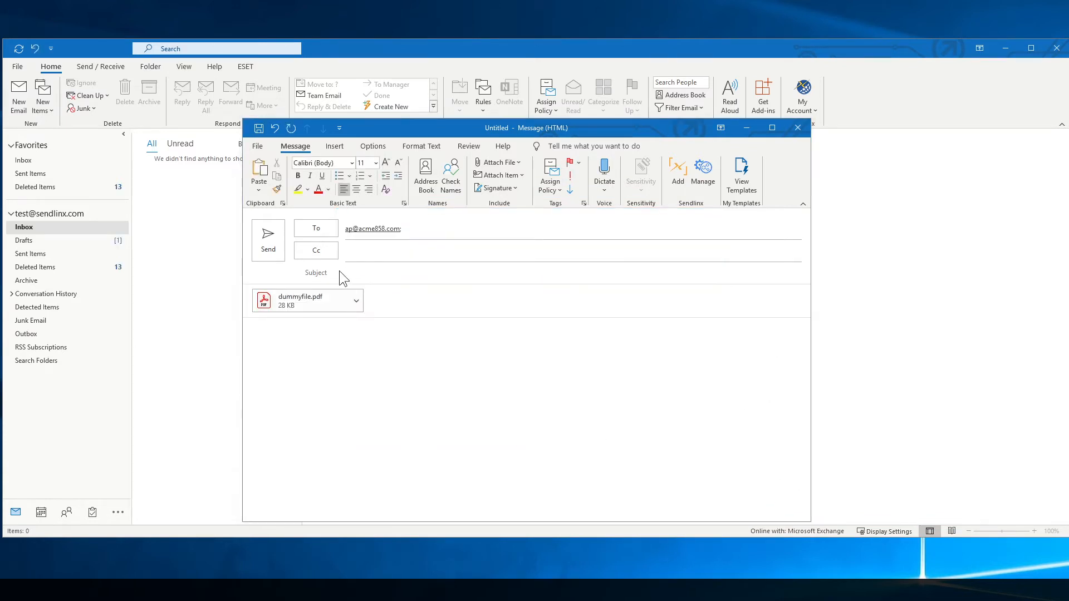
Enter subject 'test rule' and body 'see attached.', then send, triggering the rule 712 warning.
click(363, 279)
text(test rule)
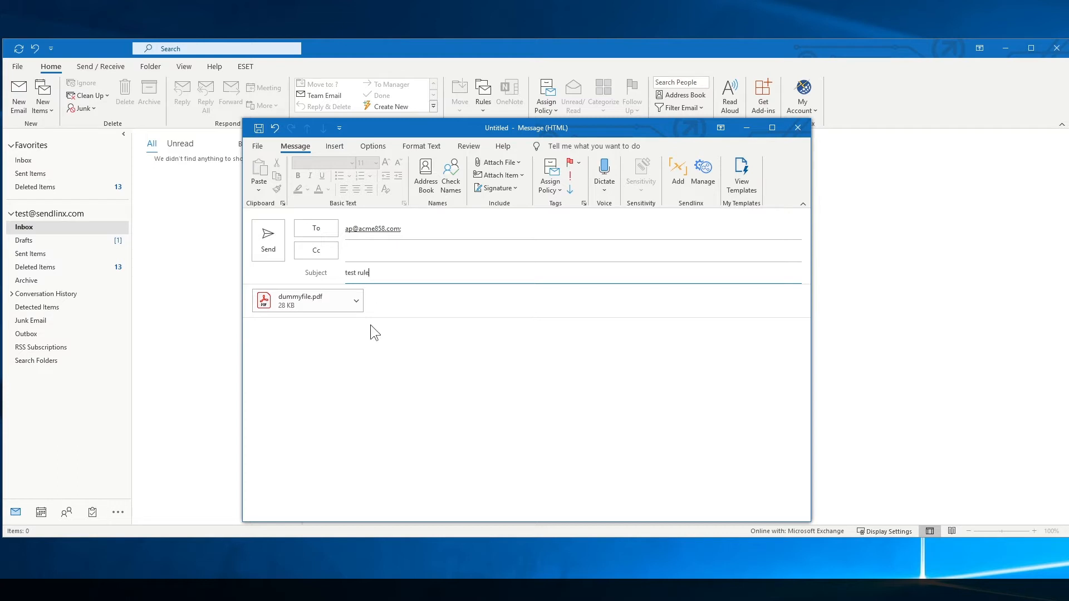
click(282, 334)
text(see attached.)
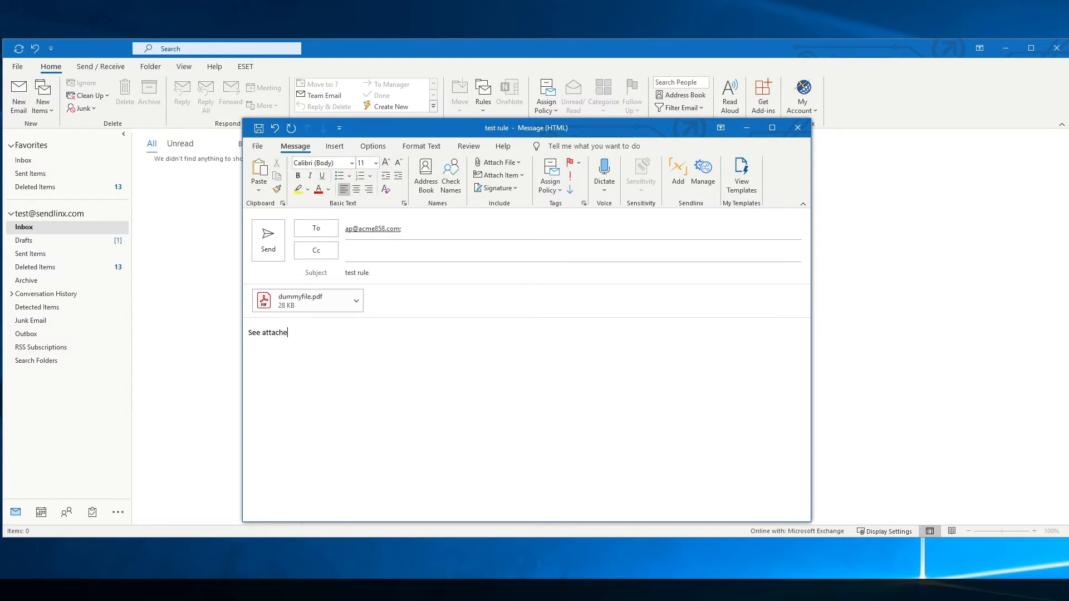
click(276, 247)
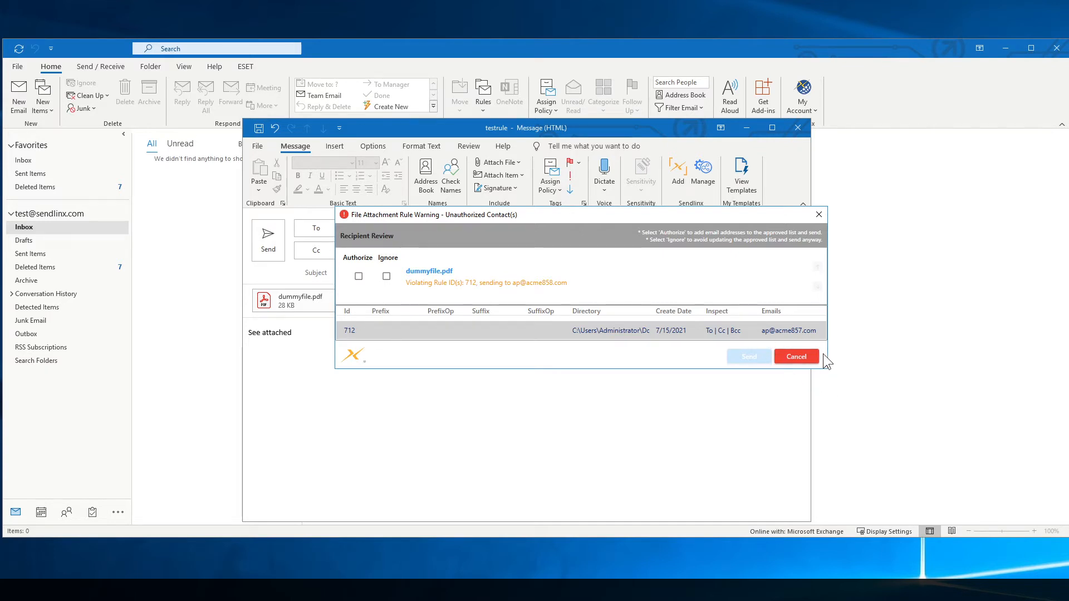
Authorize the recipient for dummyfile.pdf and send the message anyway.
click(359, 278)
click(749, 360)
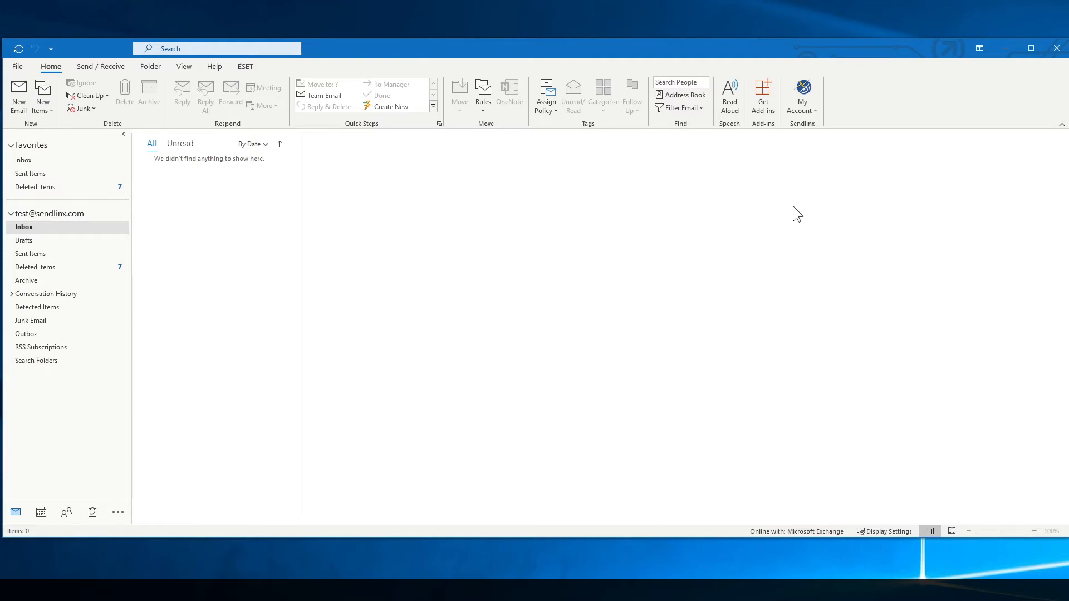
Reopen the Sendlinx console's File Attachment Rules editor showing rule 712.
click(806, 96)
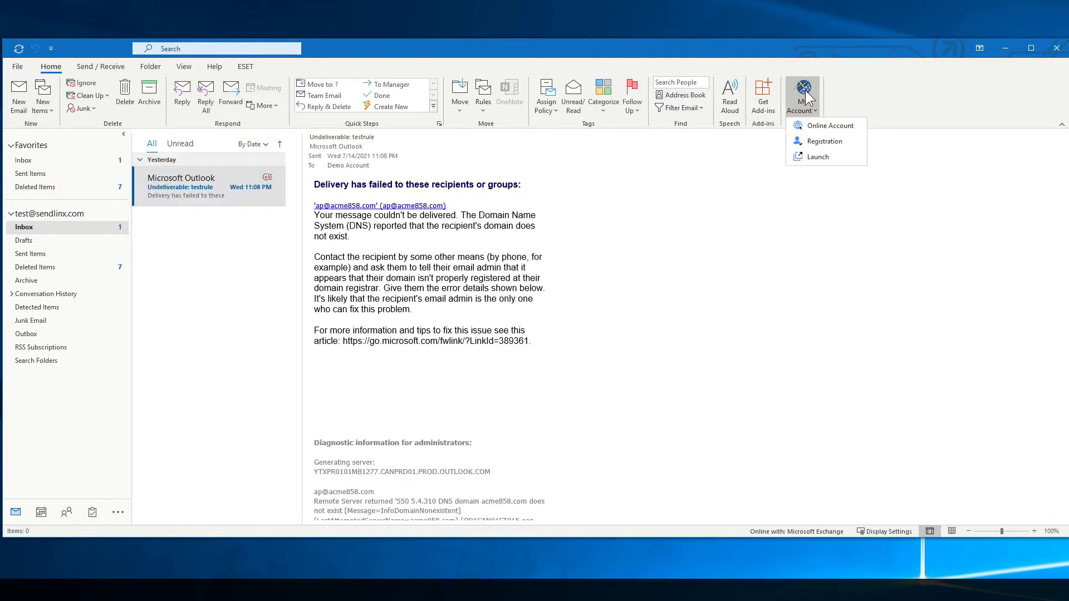
click(816, 158)
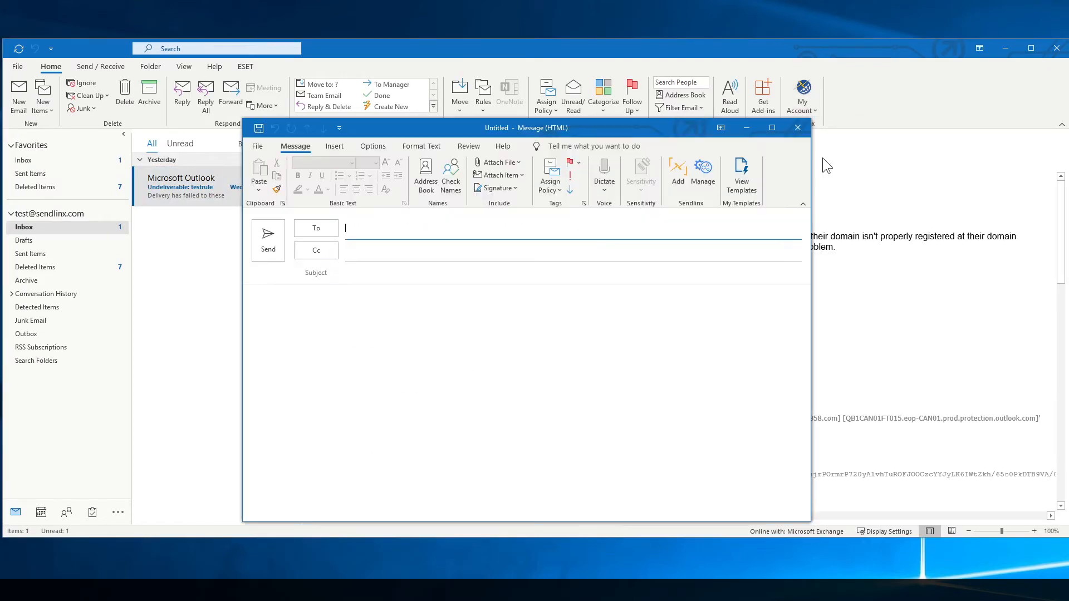
click(490, 110)
click(483, 247)
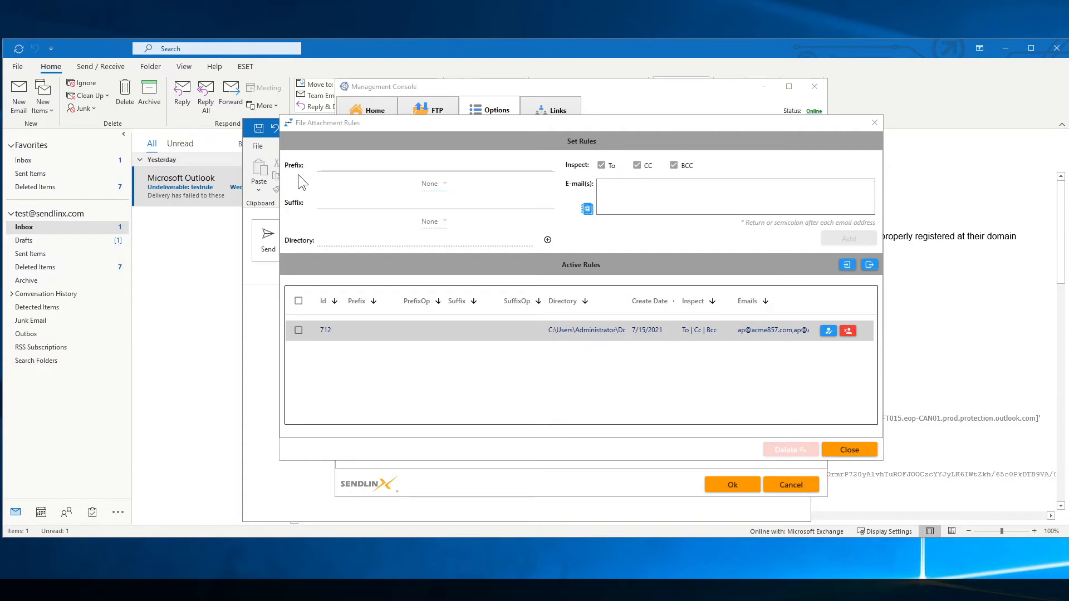
Add rule 714 restricting files with prefix 'joe' to one recipient e-mail, then close the console.
click(353, 165)
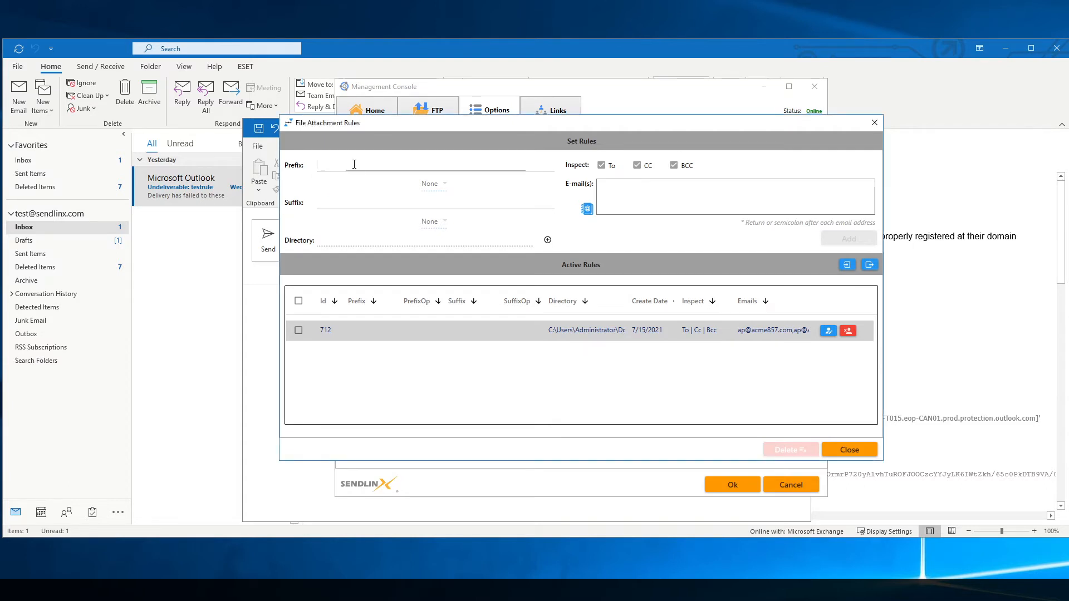
text(joe)
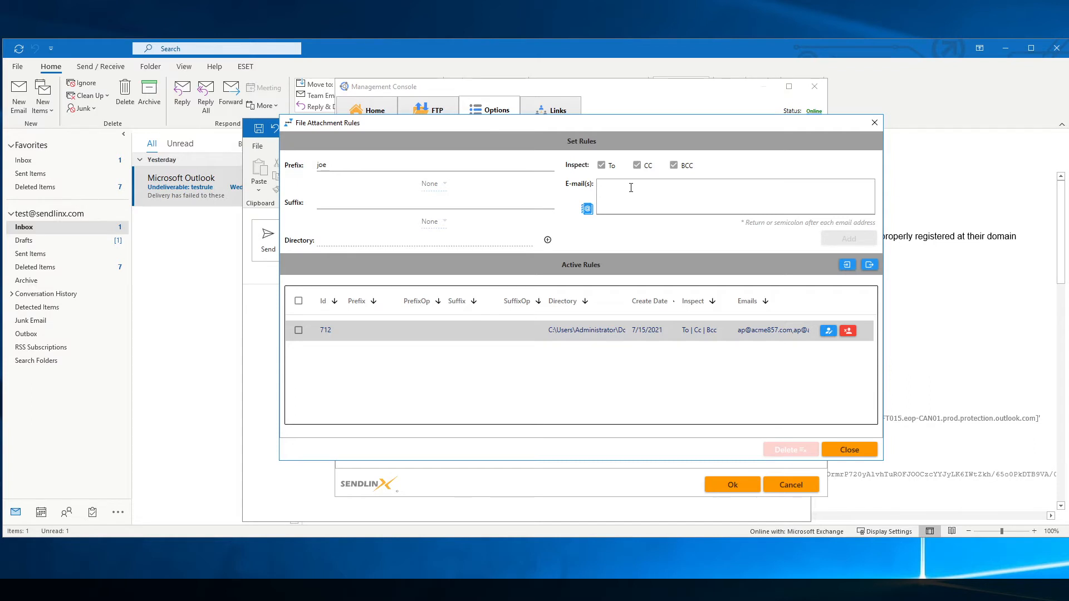
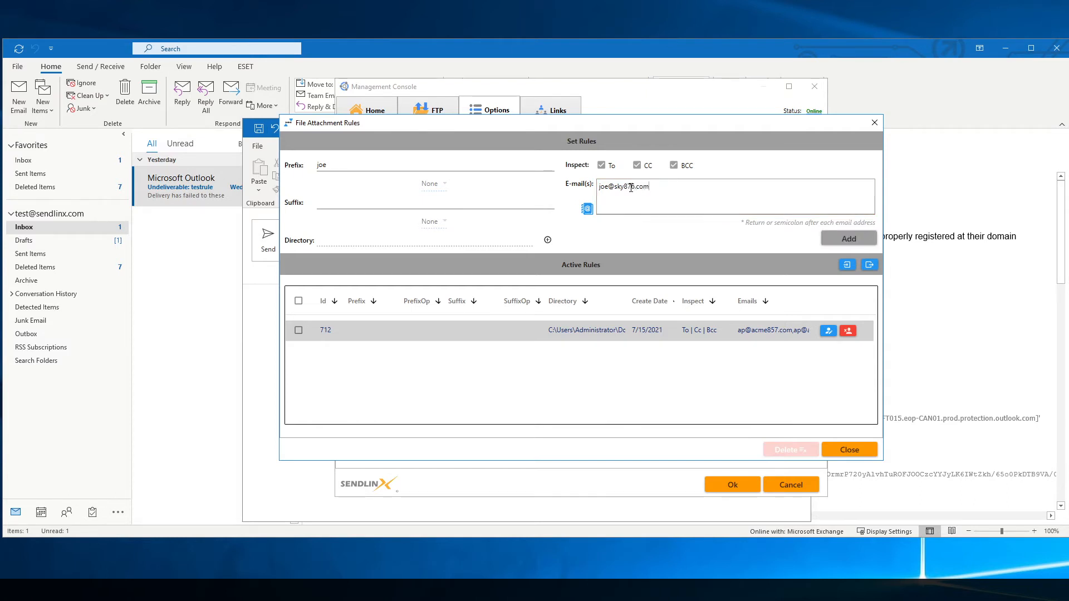
click(851, 239)
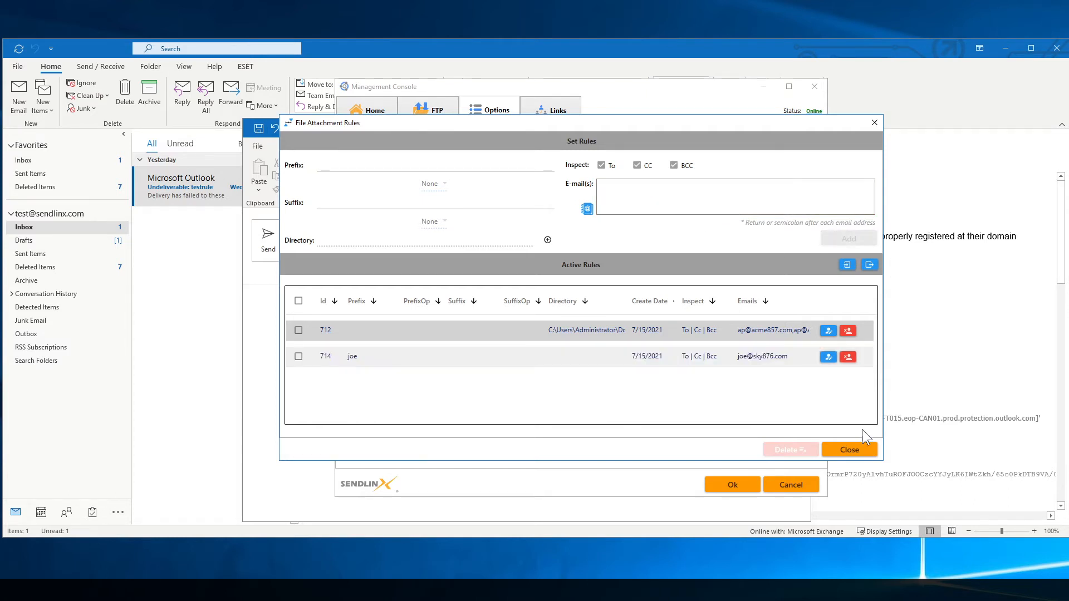
click(841, 450)
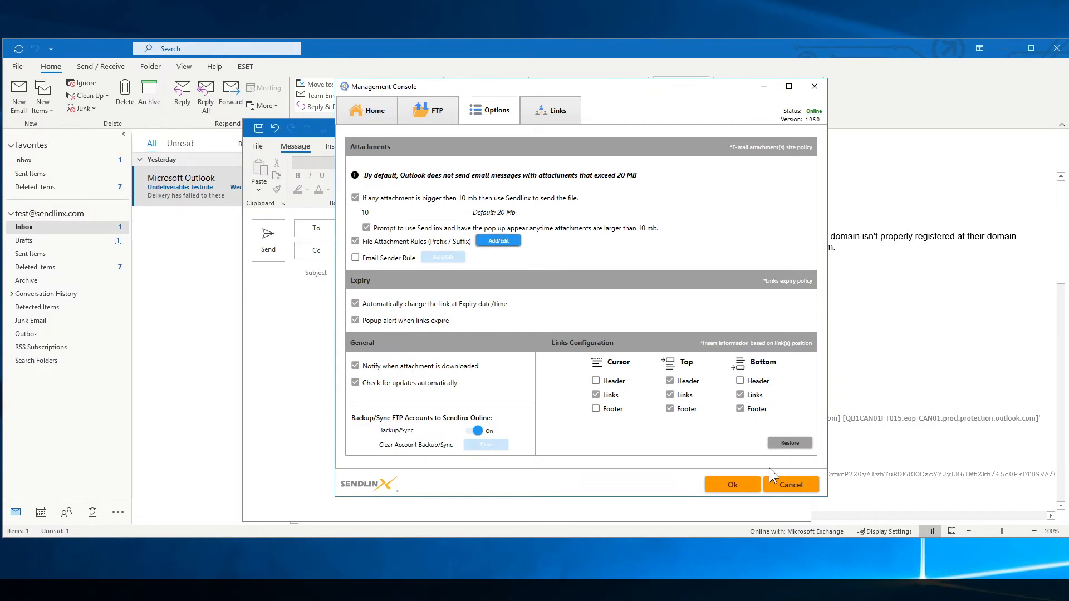
click(733, 484)
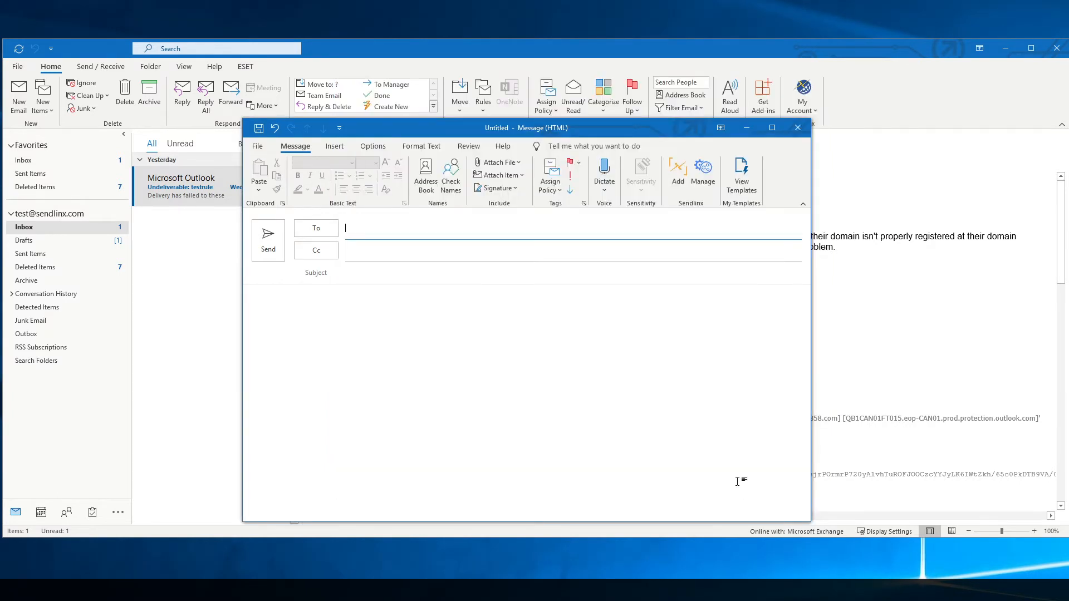
Address the new message to the rule's recipient e-mail address.
click(355, 234)
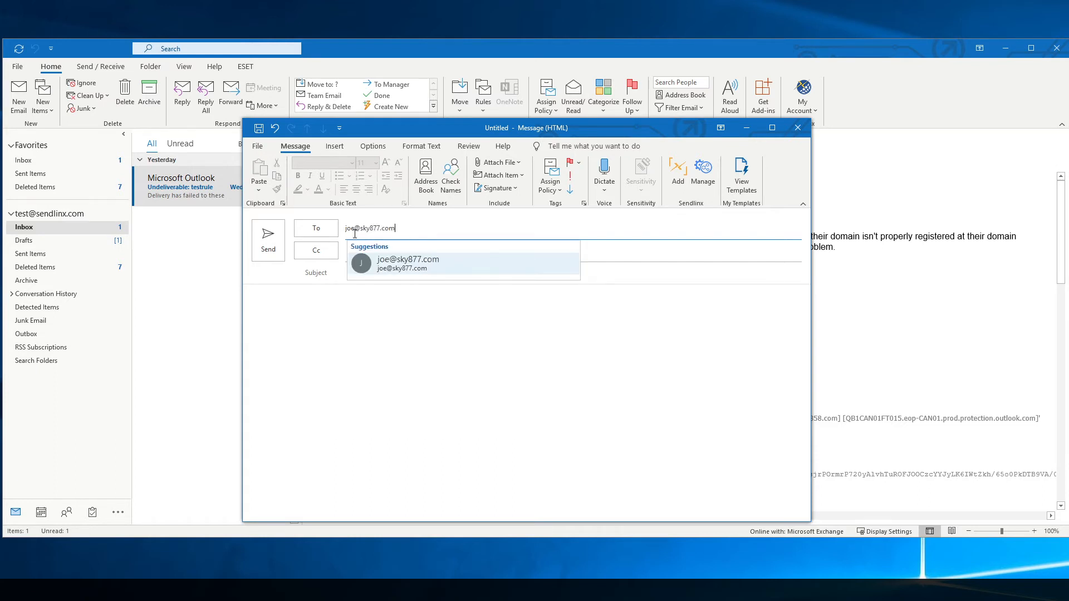
click(410, 264)
Attach joe_document.pdf from Documents through Sendlinx Add.
click(683, 170)
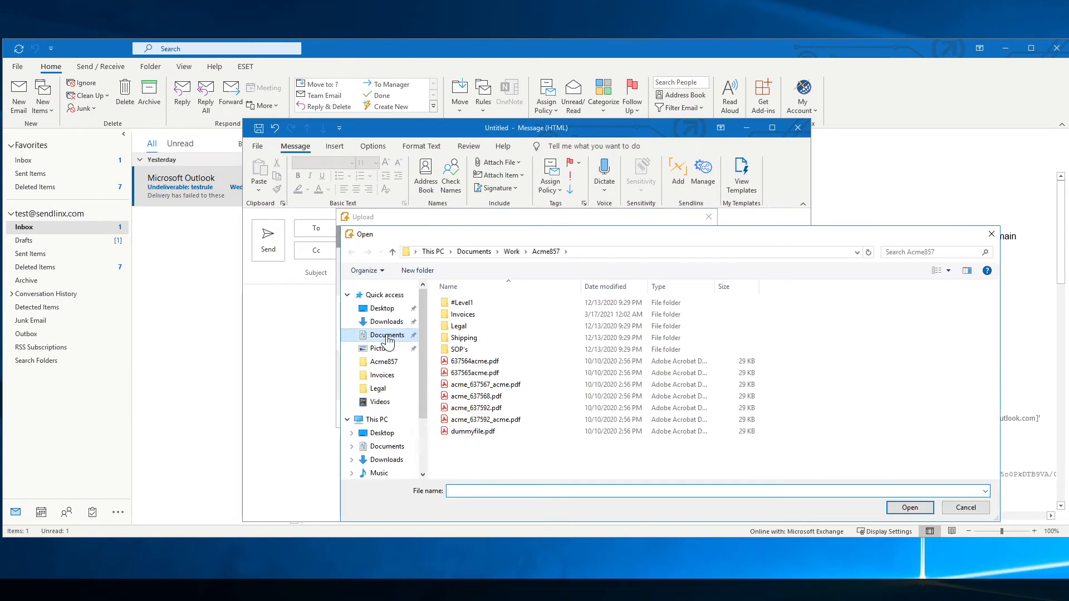
click(387, 337)
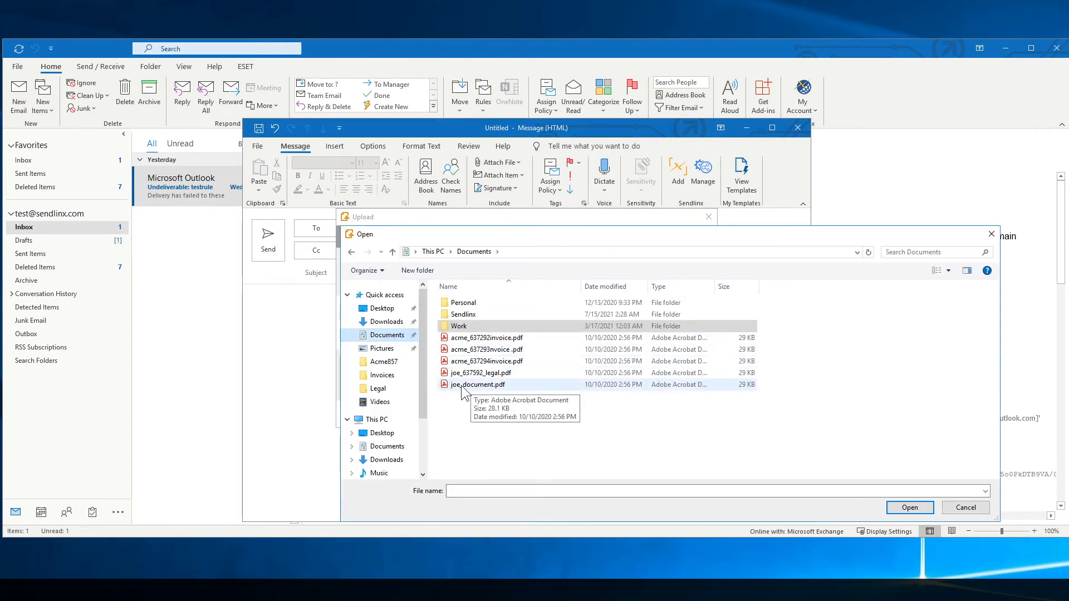
click(478, 385)
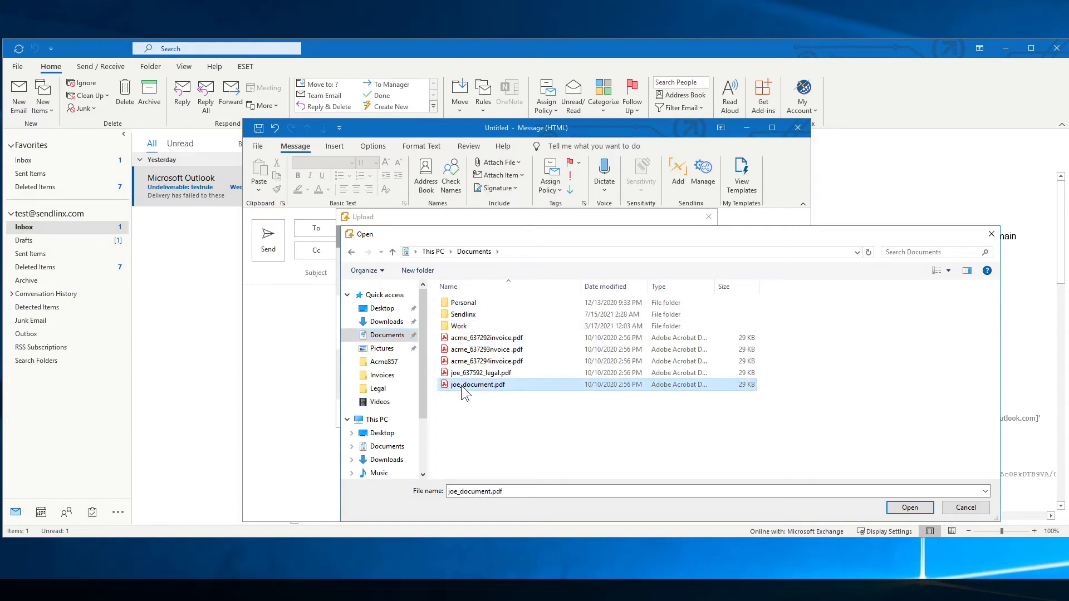
click(928, 507)
click(572, 433)
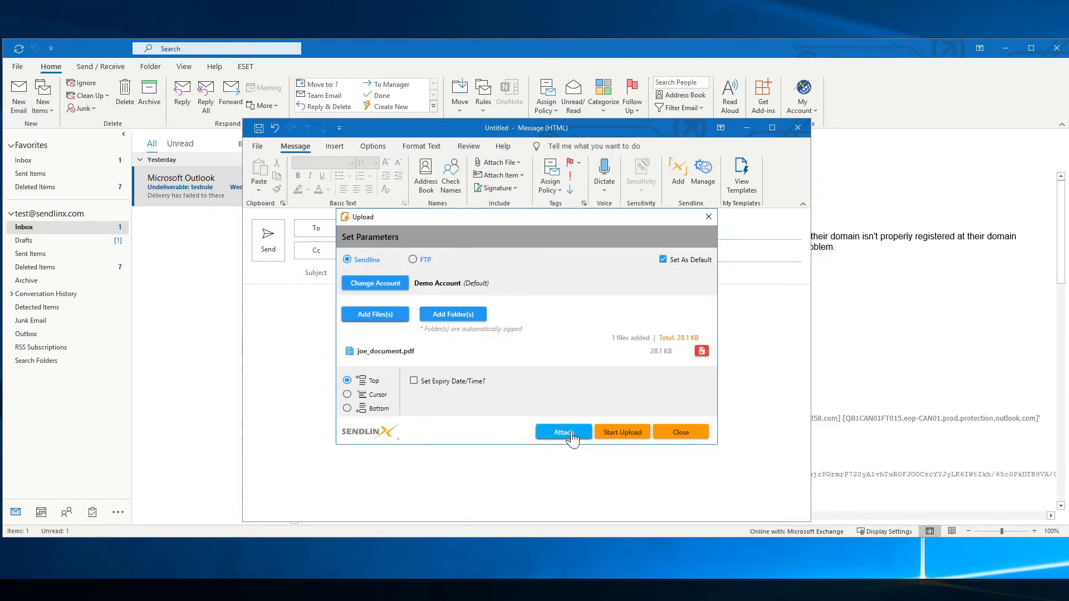
click(359, 276)
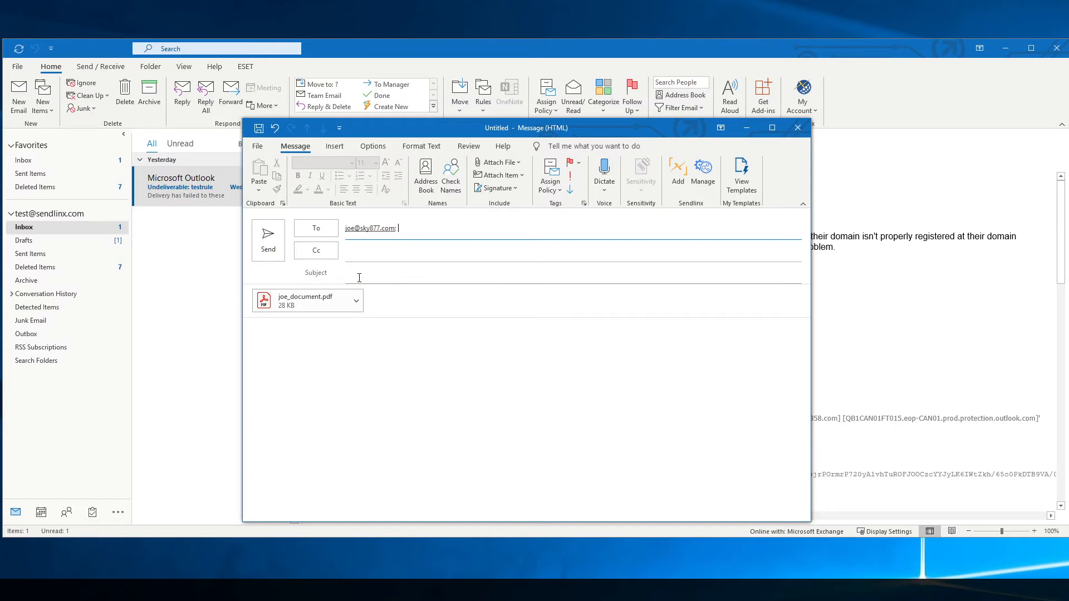
Enter subject 'test rule' and body 'See attached', then send it to trigger the rule warning.
text(test )
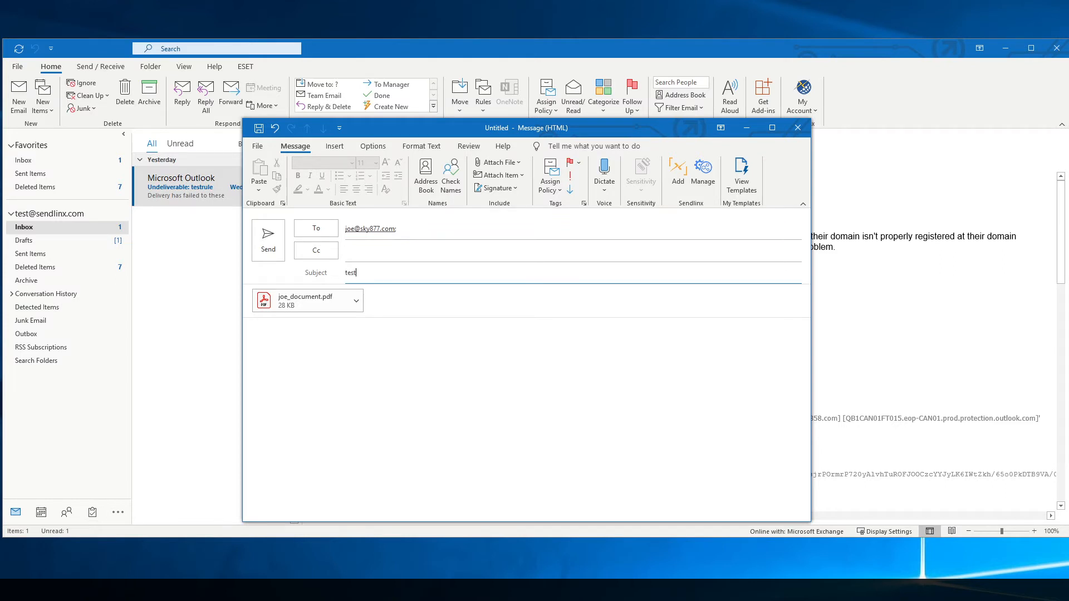
text(rule)
key(Tab)
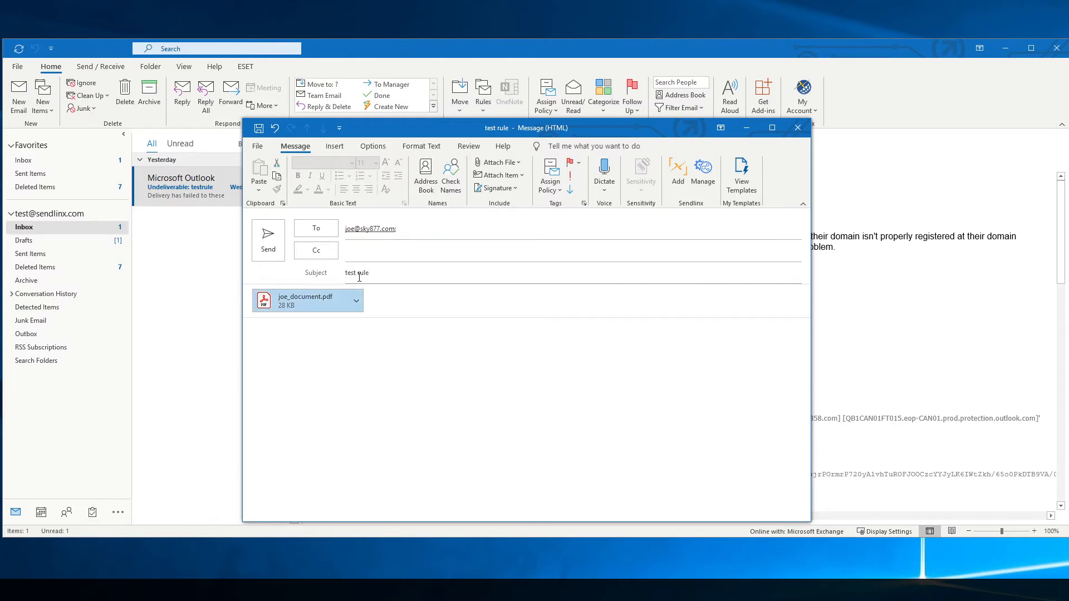
click(326, 346)
text(See attached)
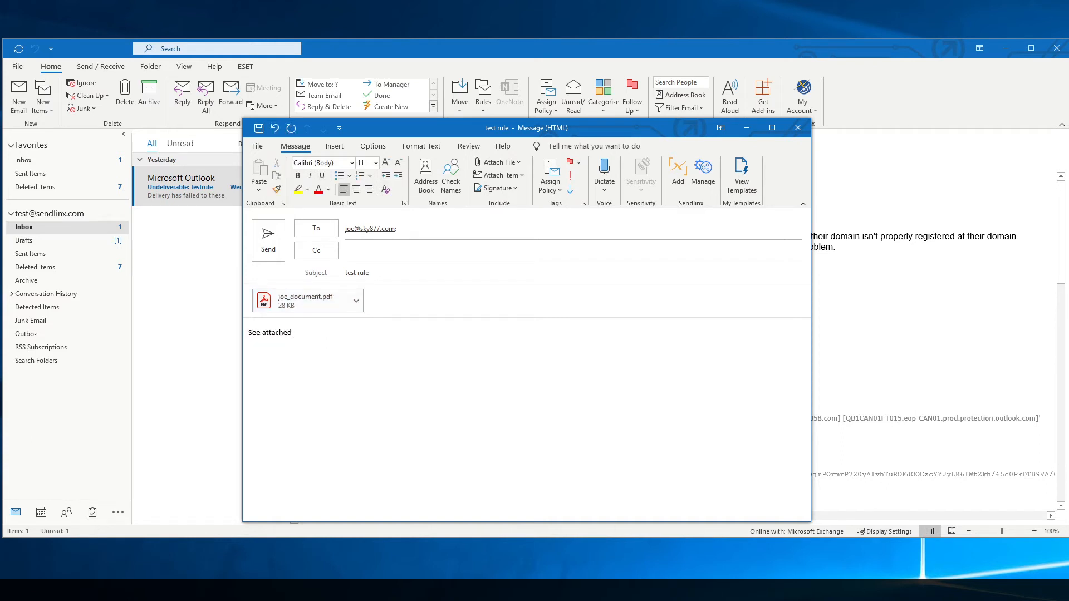
click(268, 239)
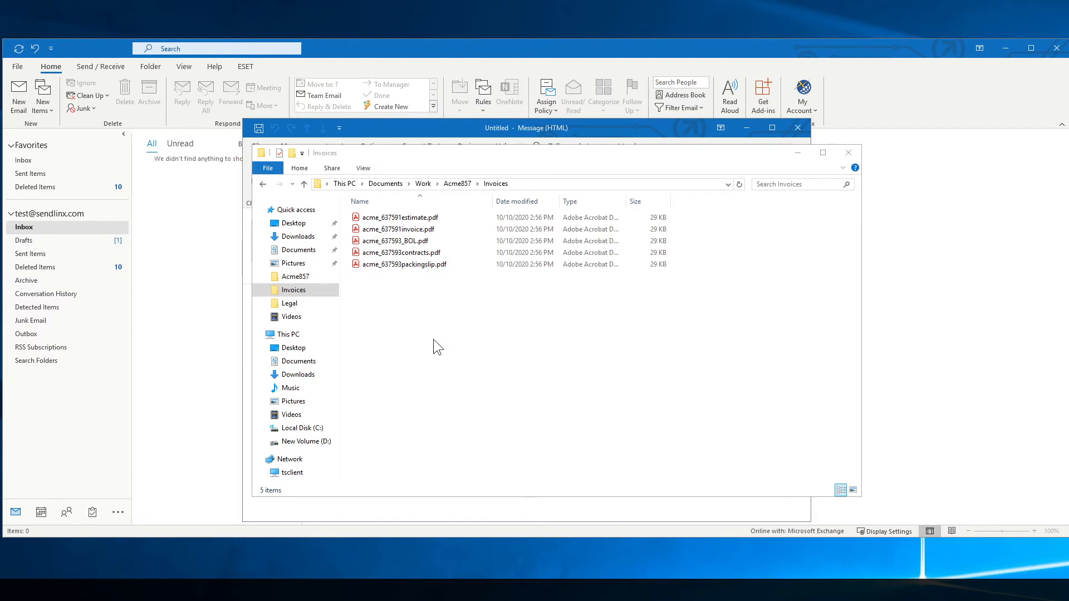
Close the Documents folder window, discard the test draft without saving, and relaunch the Sendlinx console.
click(295, 251)
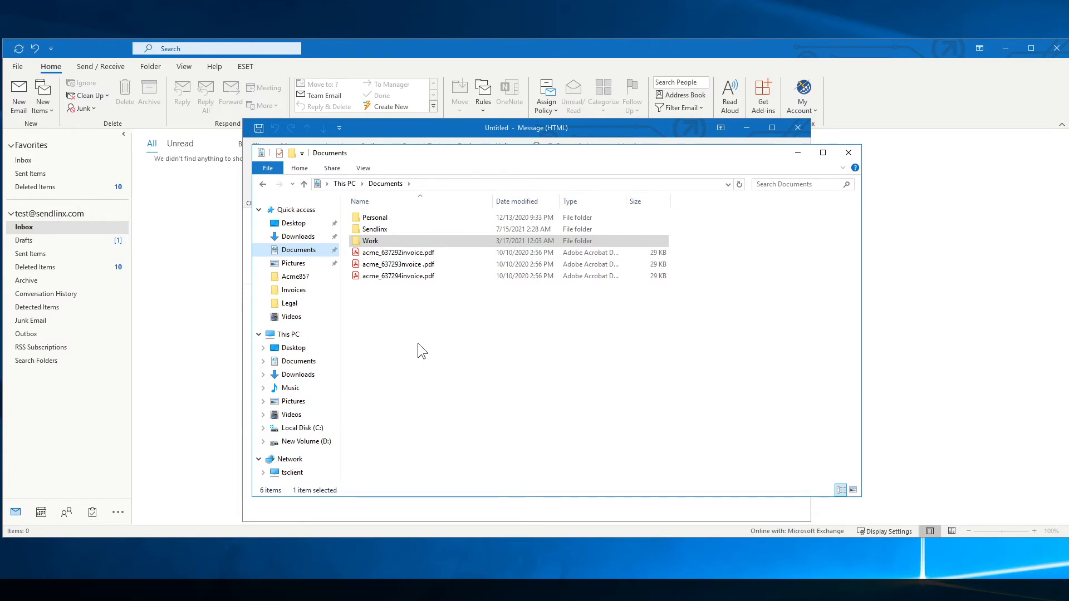
click(848, 153)
click(798, 126)
click(624, 330)
click(811, 107)
click(819, 156)
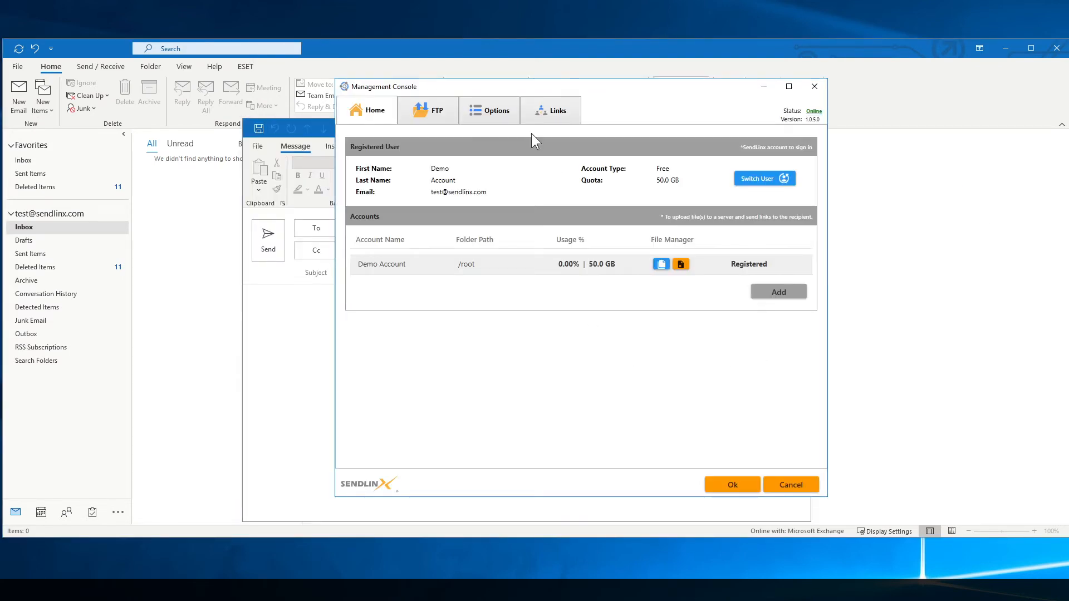
Delete existing attachment rules 712 and 714 from the Options rules editor.
click(503, 113)
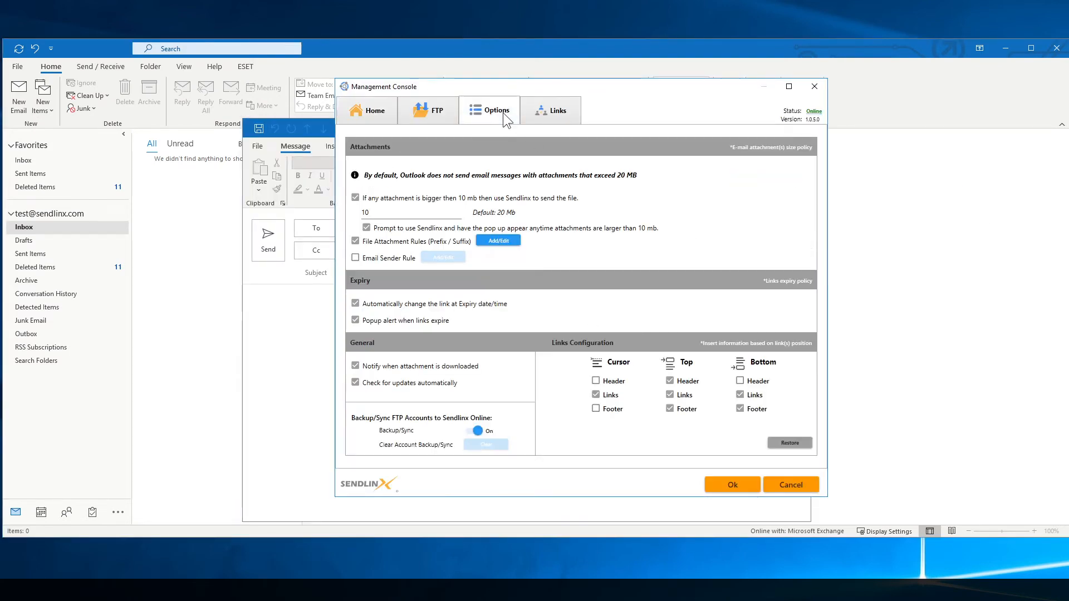
click(499, 241)
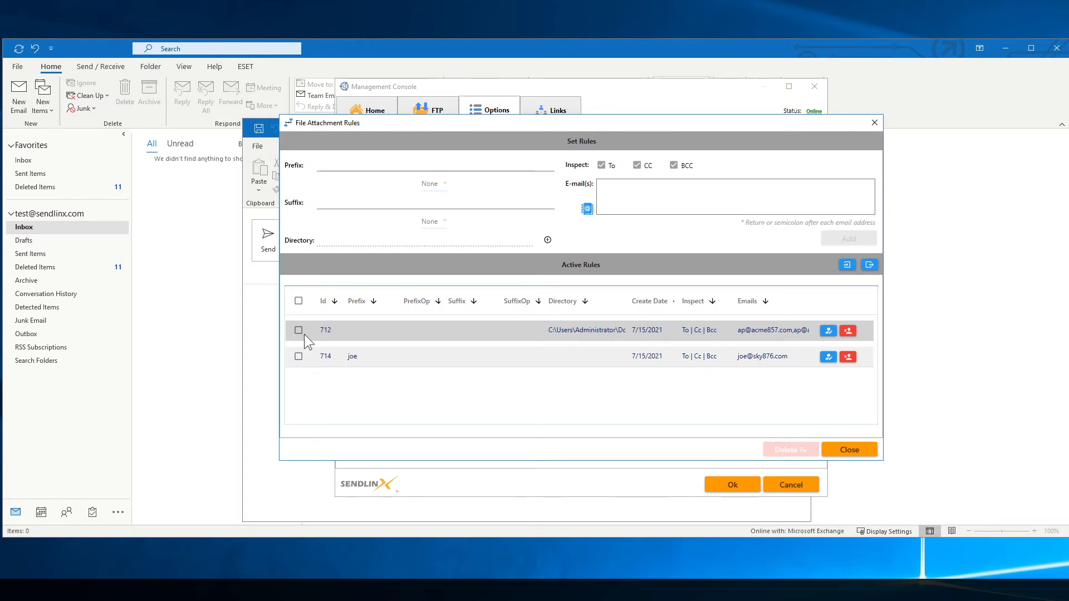
click(299, 358)
click(805, 451)
click(594, 337)
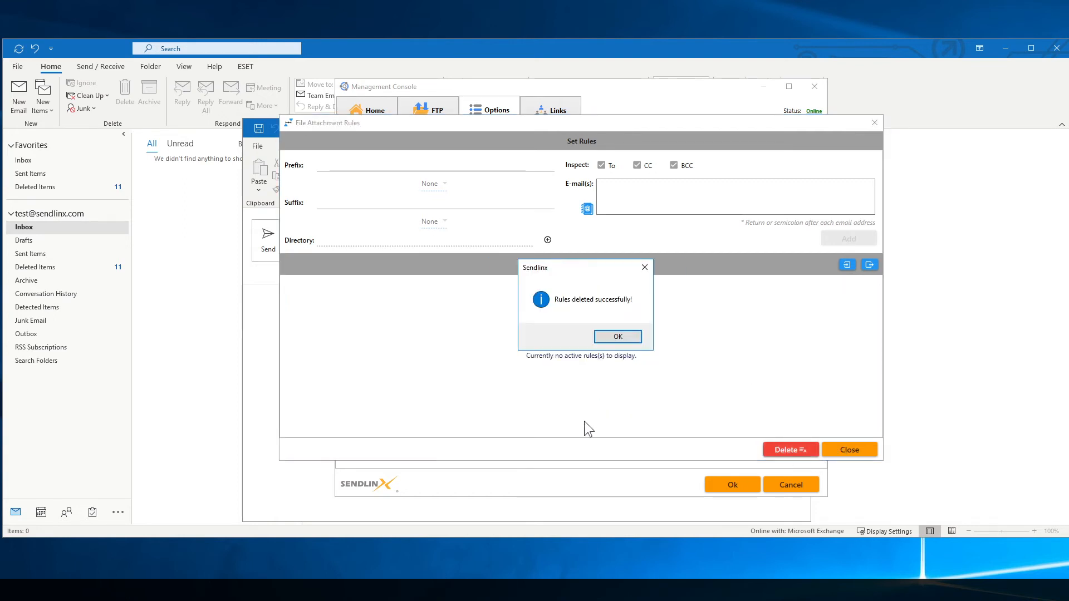
click(612, 337)
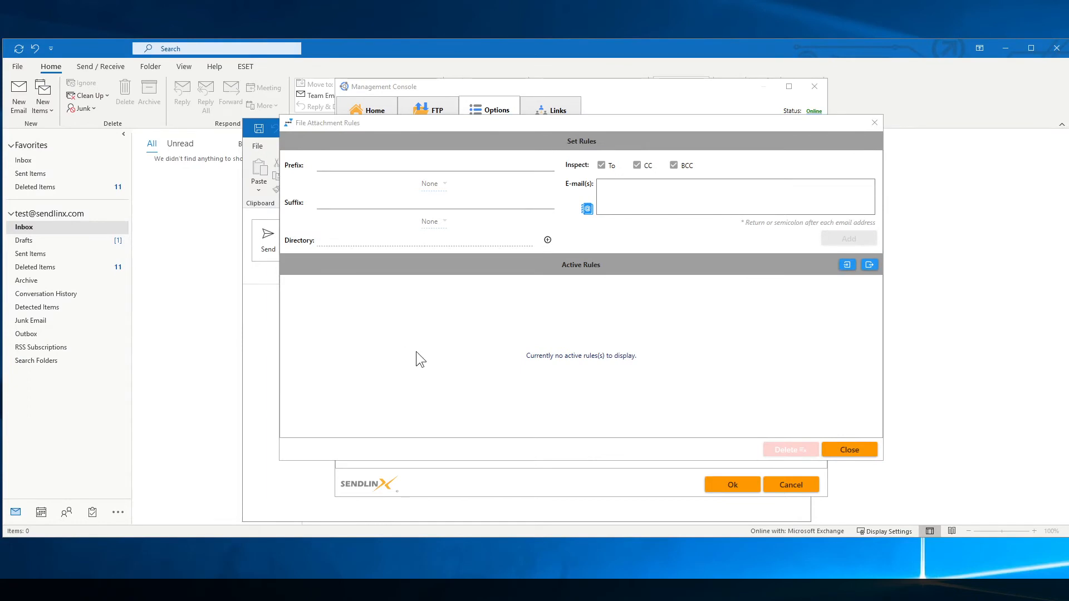
Enter prefix 'acme' and suffix 'invoice' for a new rule, joined with And.
click(342, 164)
text(acme)
key(Tab)
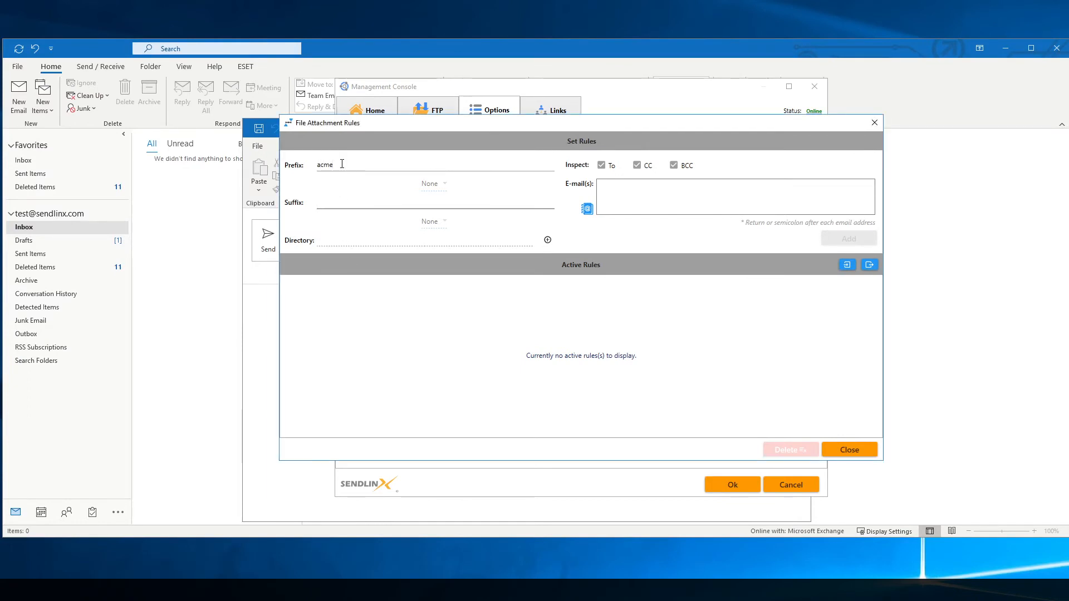
text(invoice)
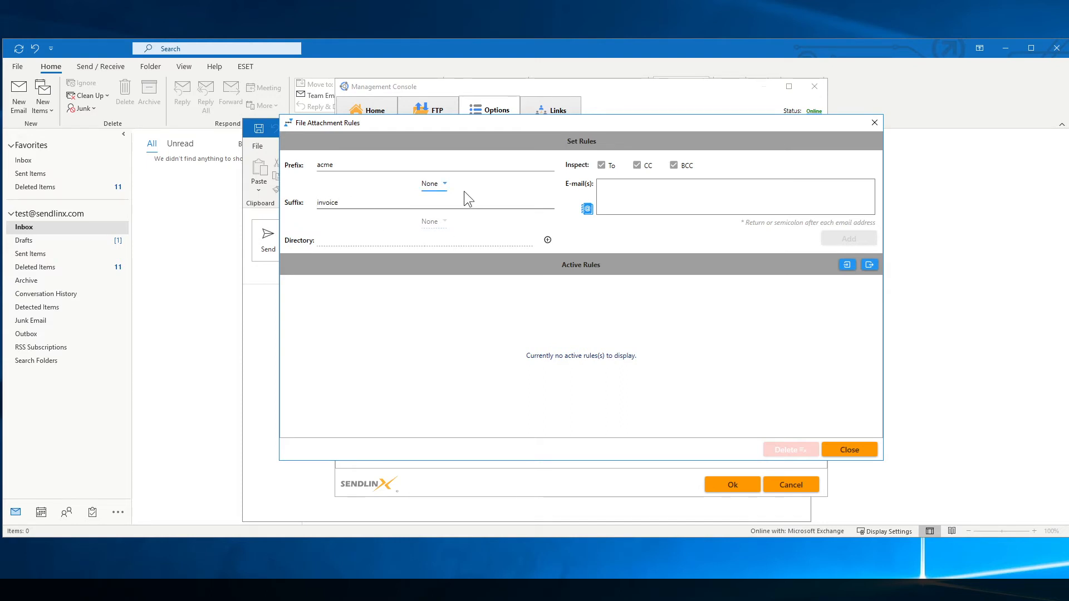
click(446, 185)
click(442, 205)
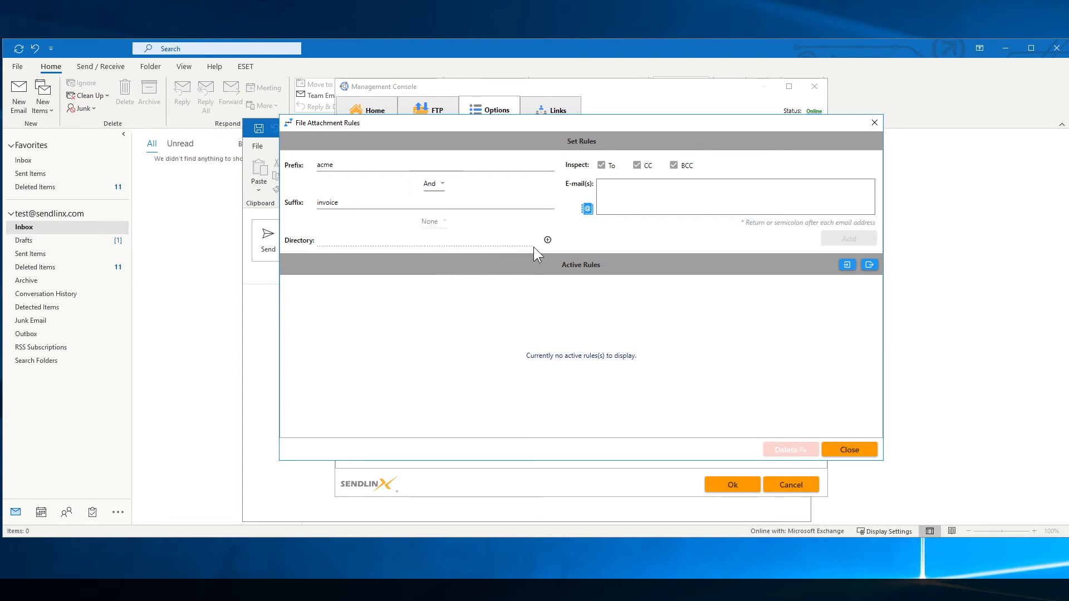
Add the Acme857\Invoices folder as the rule's directory, joined with Or.
key(alt+Tab)
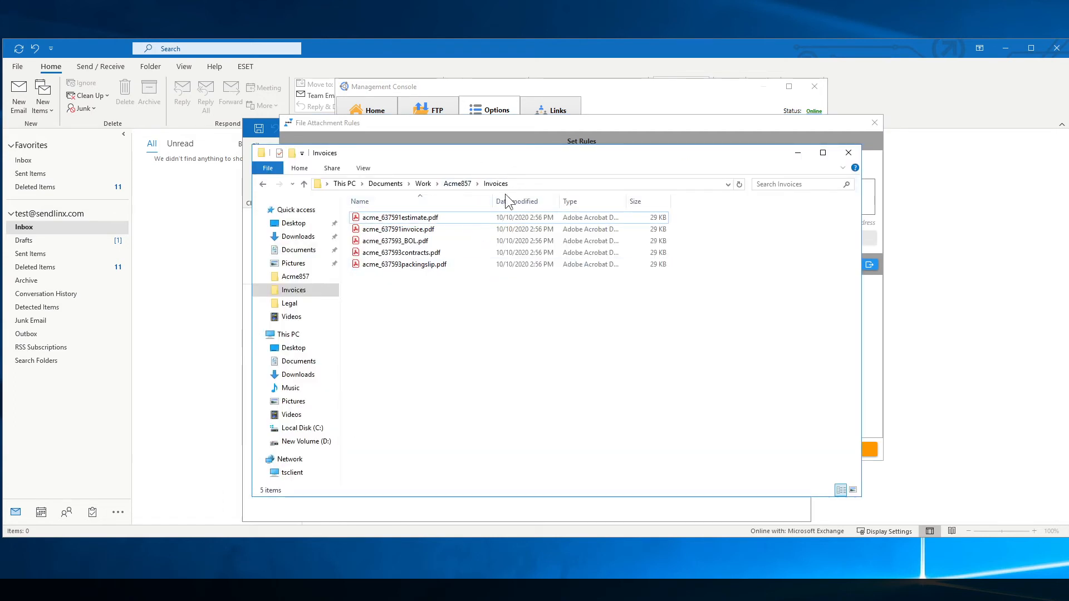
click(799, 152)
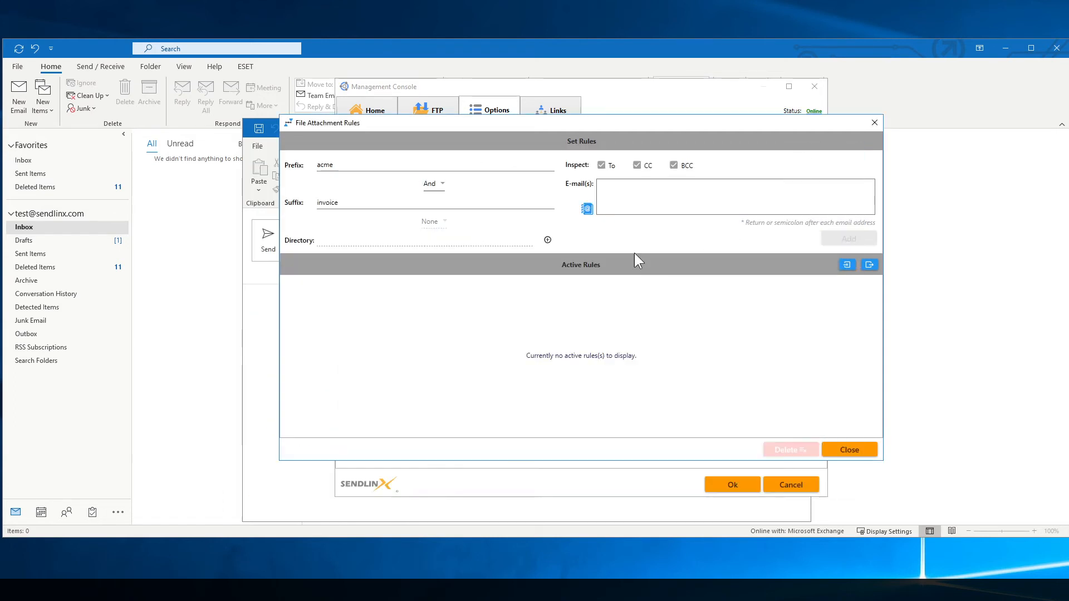
click(548, 240)
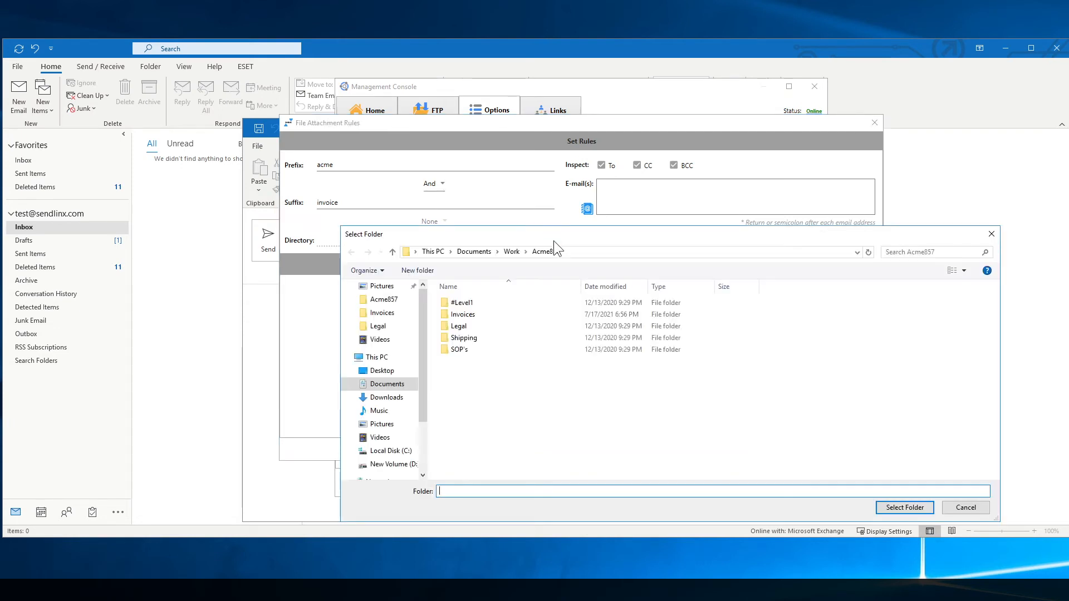
click(381, 375)
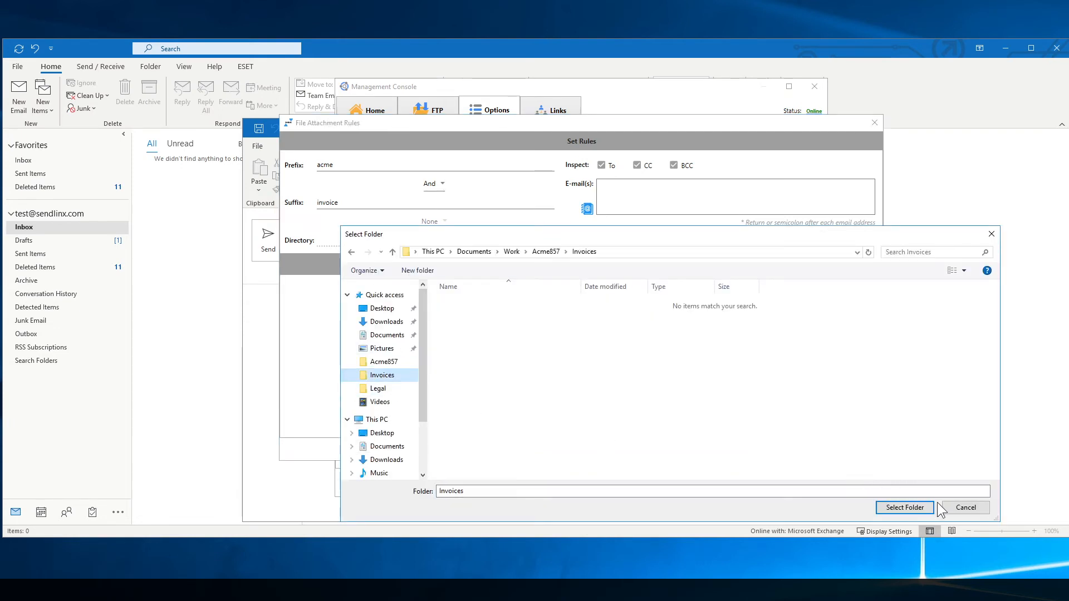
click(923, 506)
click(443, 222)
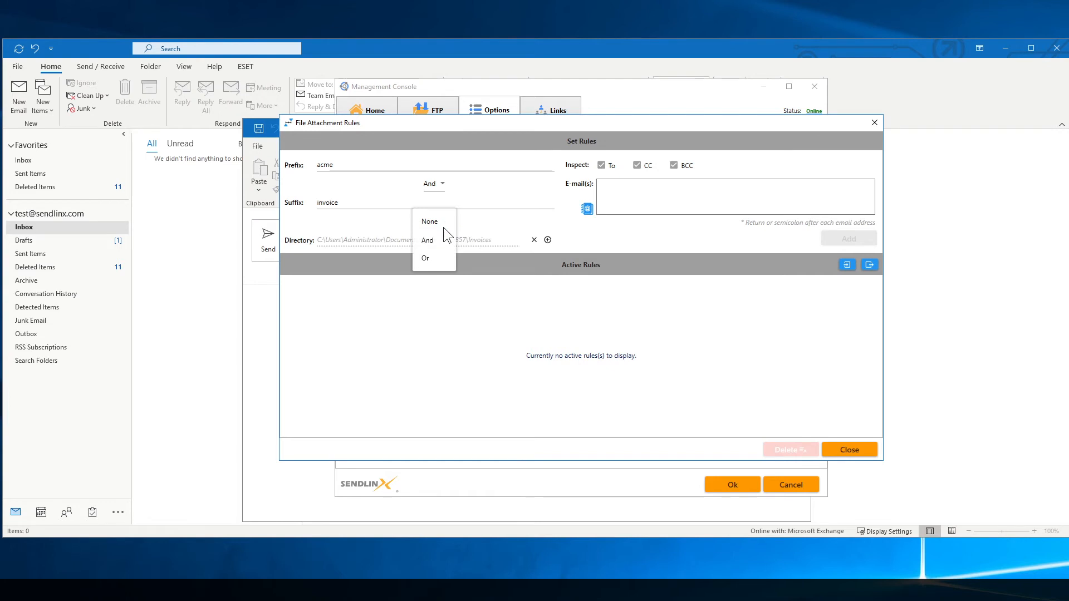
click(436, 259)
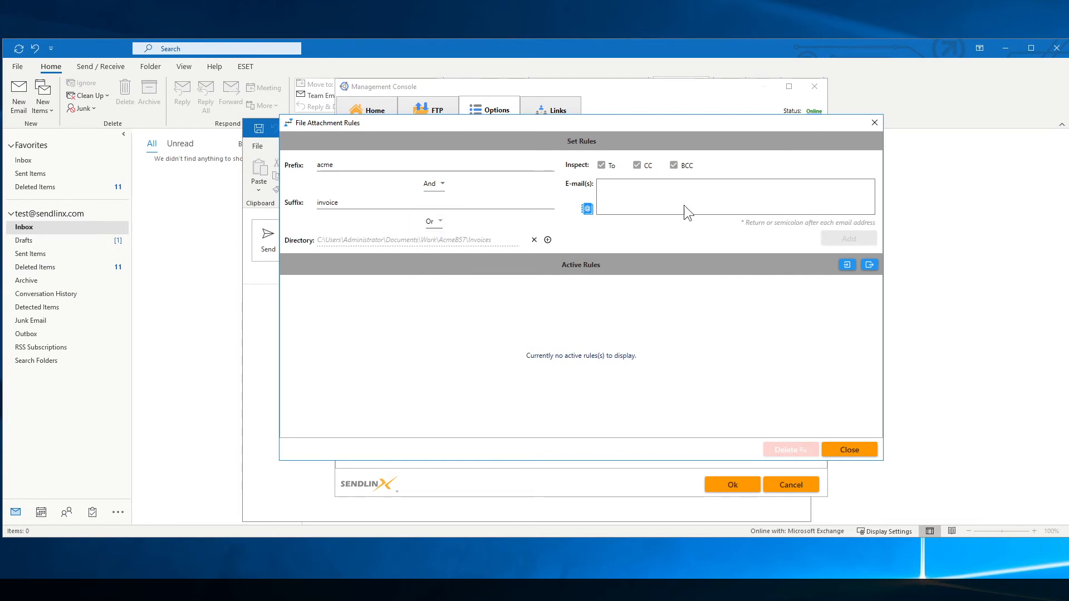
click(632, 188)
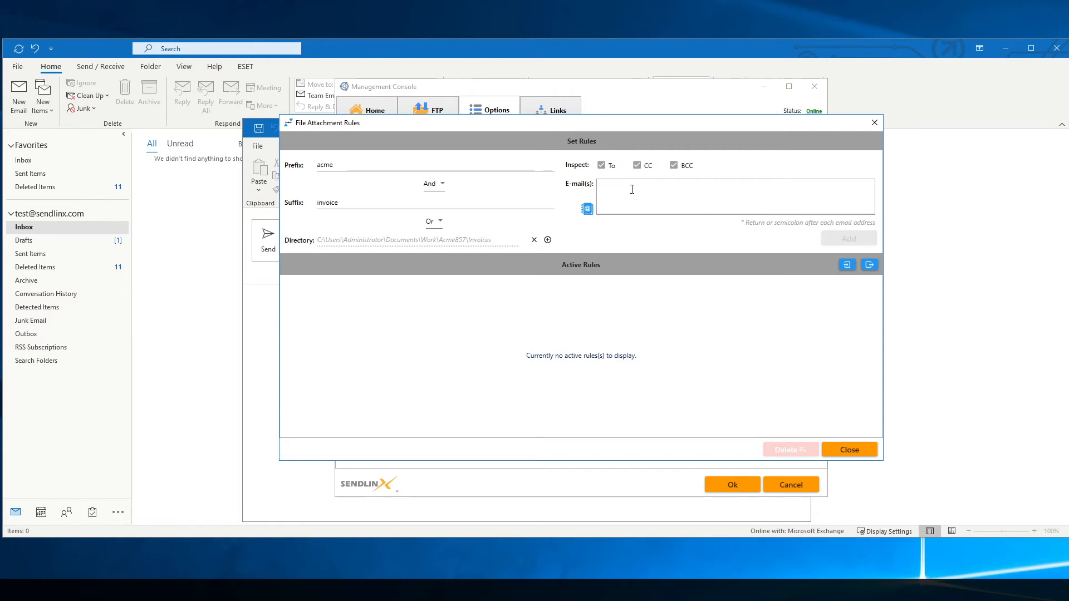
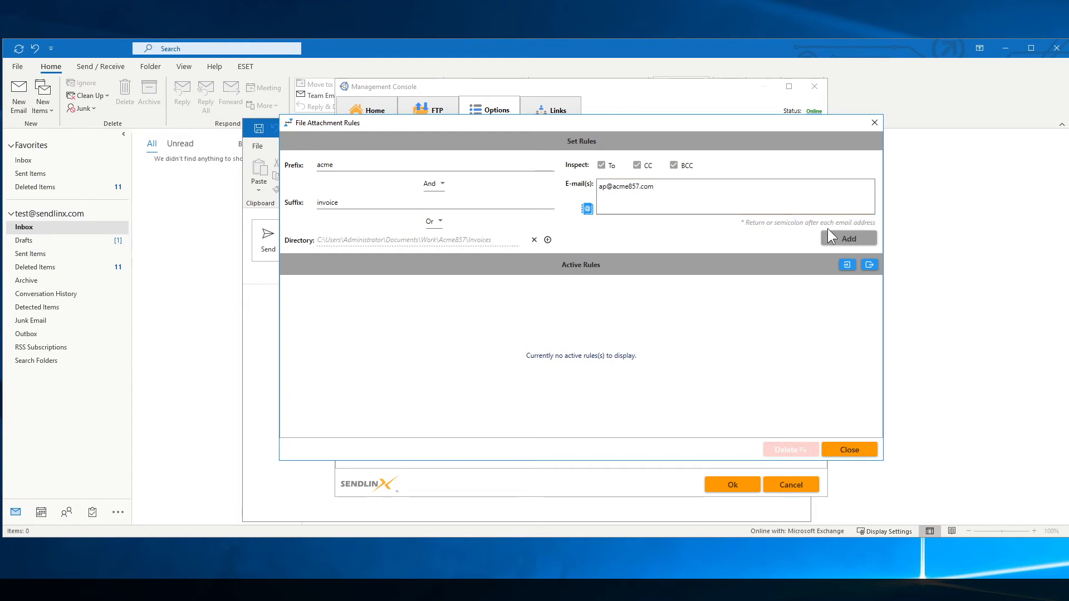
Enter the authorized recipient's e-mail address, save the rule as 716, and close the console.
click(835, 237)
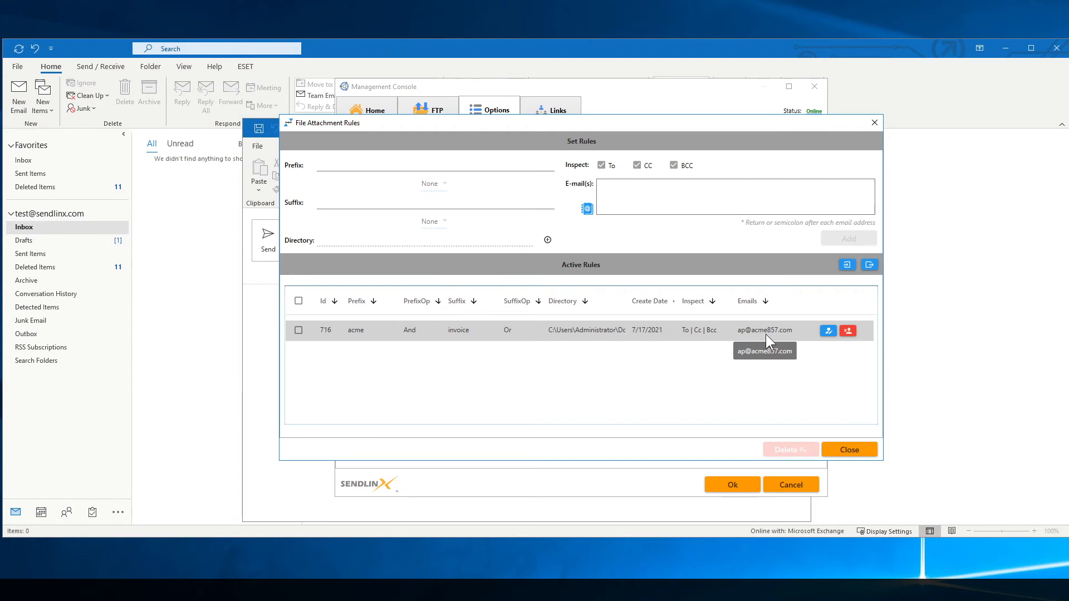
click(852, 451)
click(732, 485)
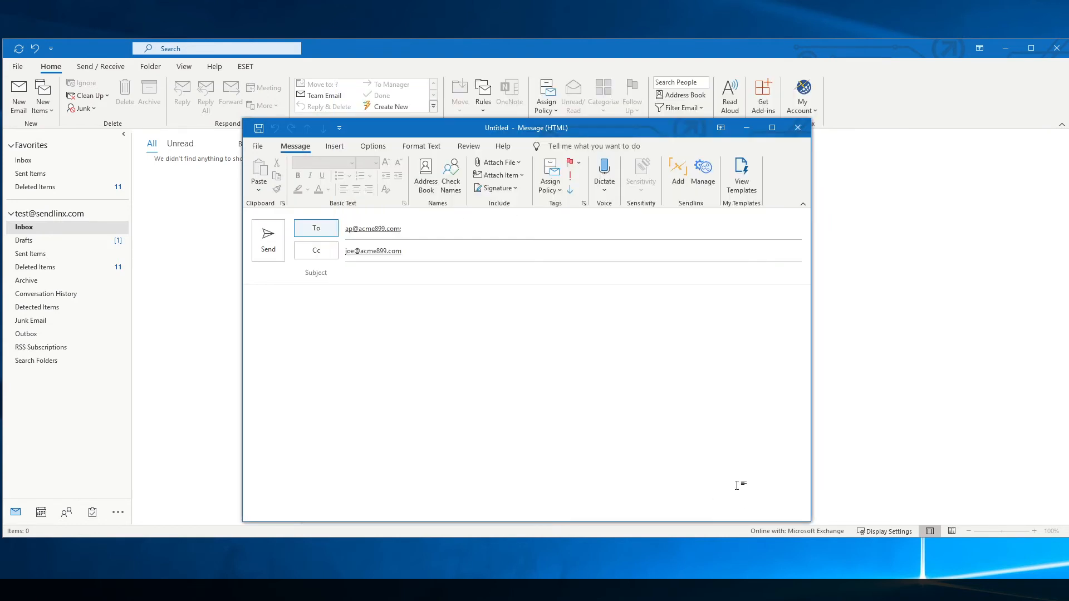
Add a Bcc recipient's e-mail address to the draft via the Select Names dialog.
click(432, 248)
click(415, 229)
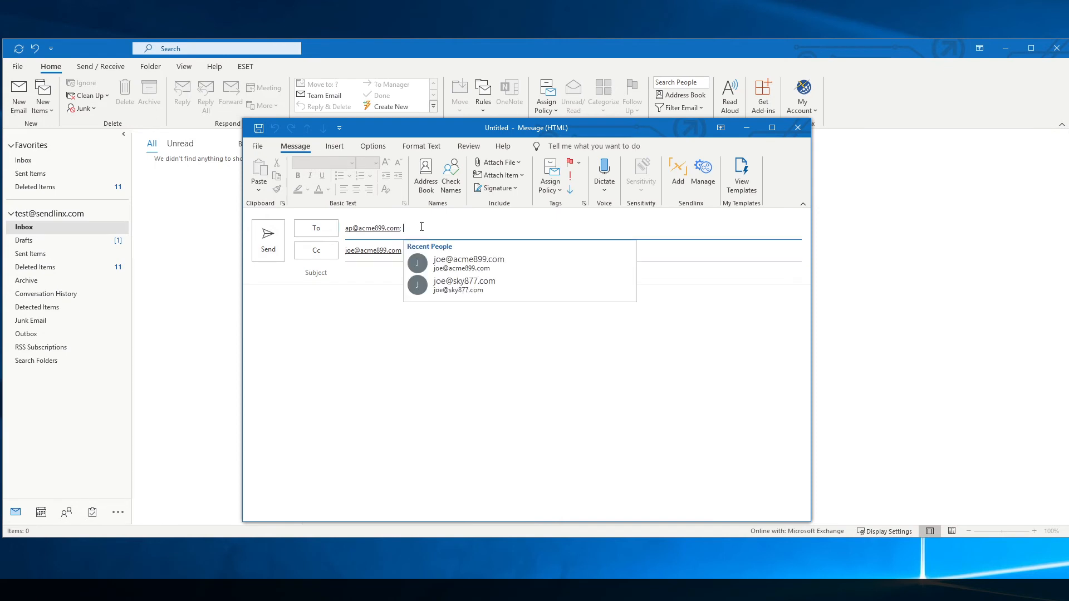
click(356, 270)
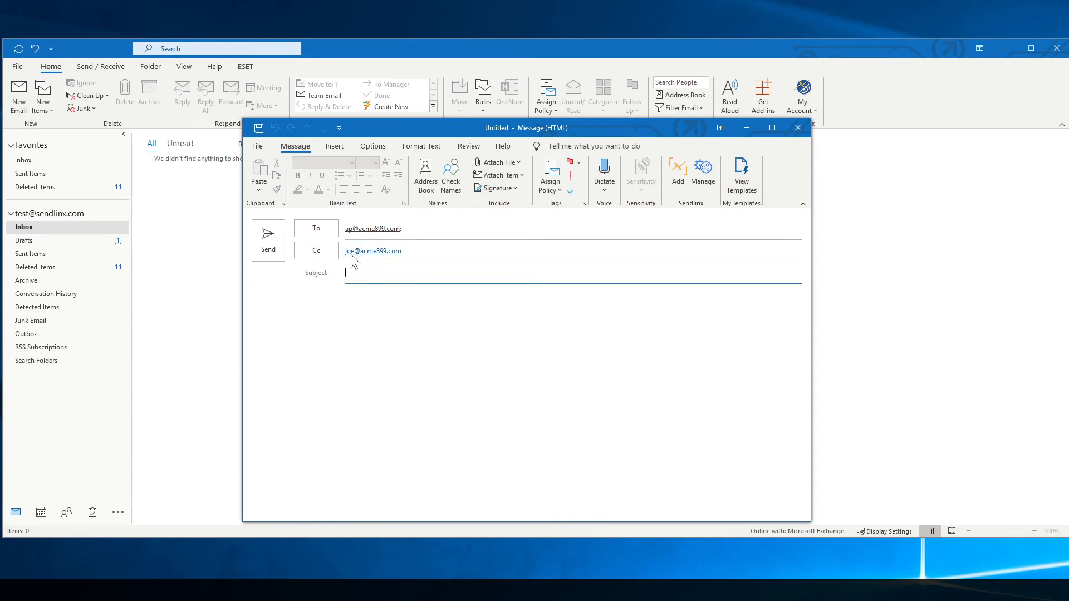
mouse_move(363, 252)
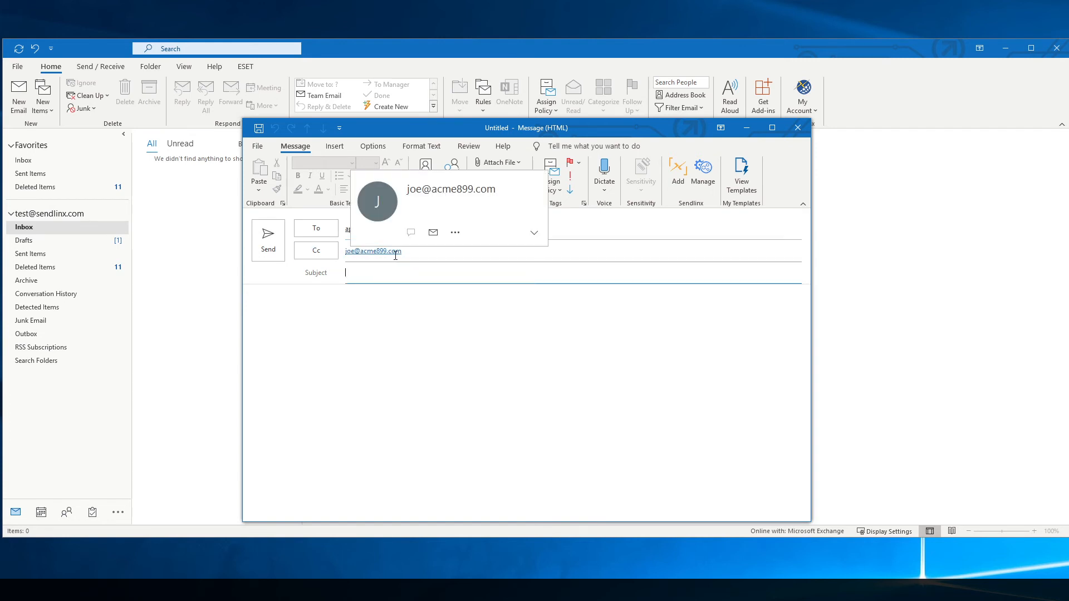
click(317, 251)
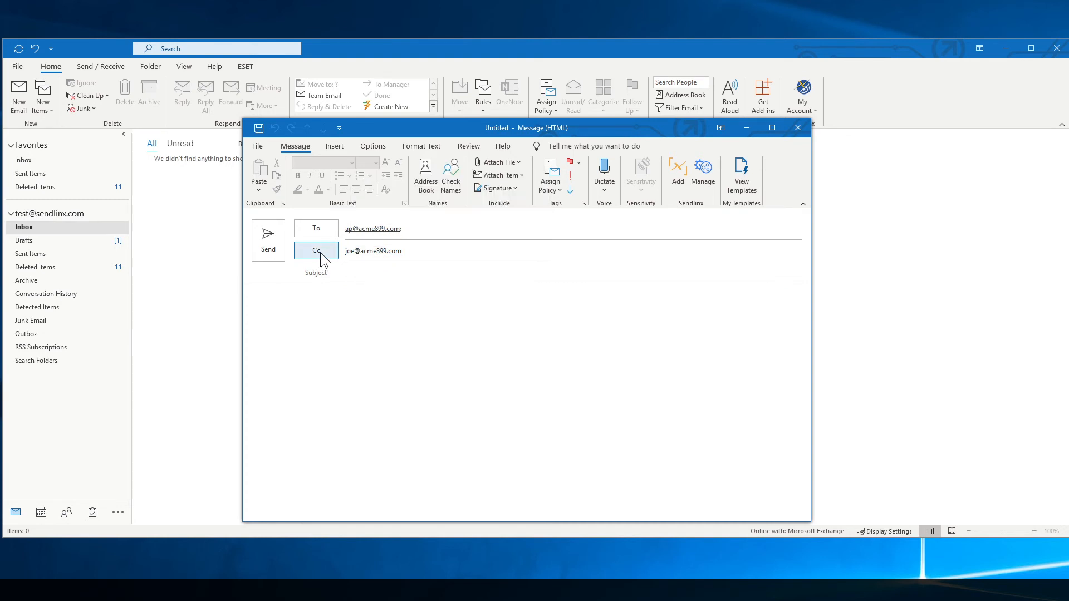
click(427, 407)
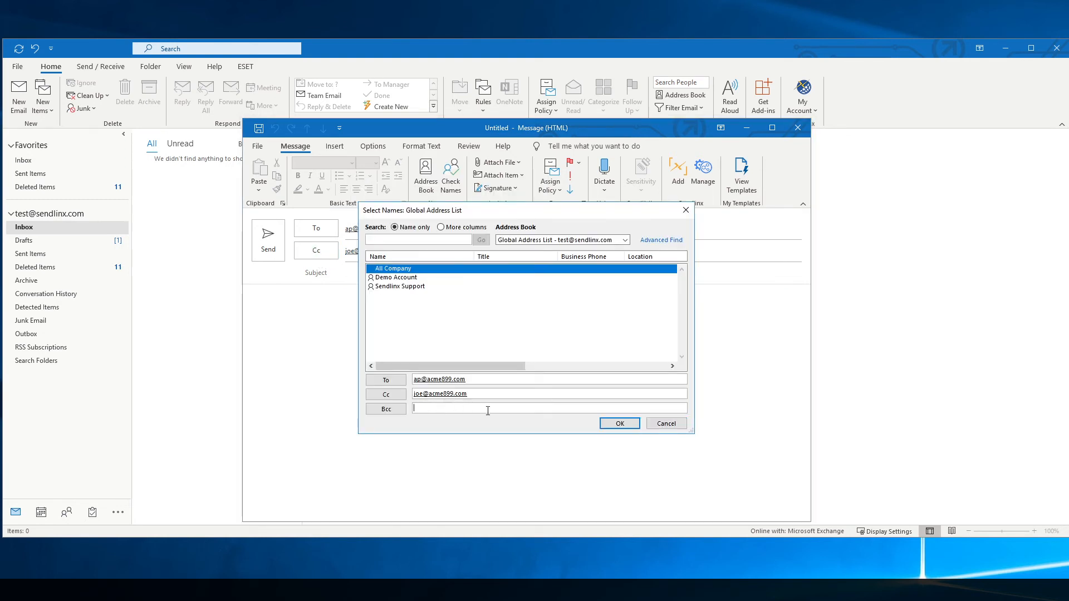
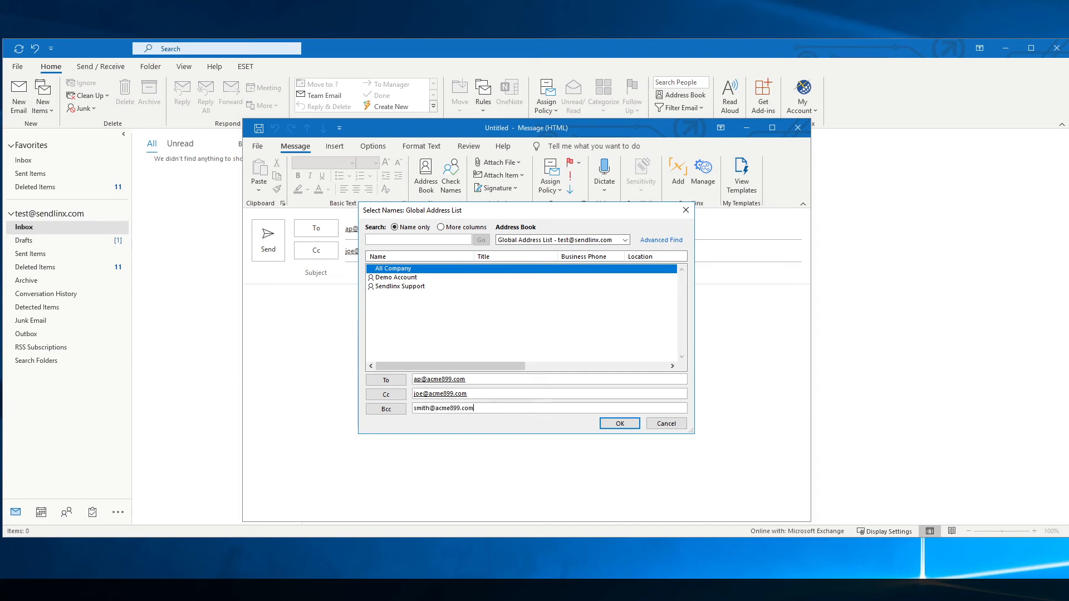
click(618, 424)
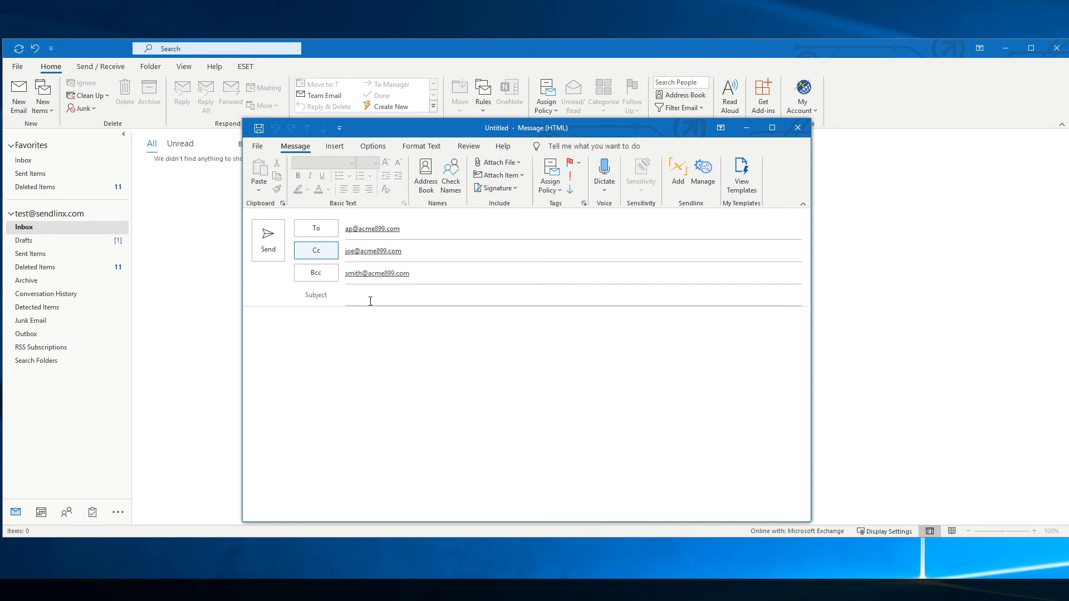
Queue acme_637292invoice.pdf from Documents in a new Sendlinx upload.
click(675, 177)
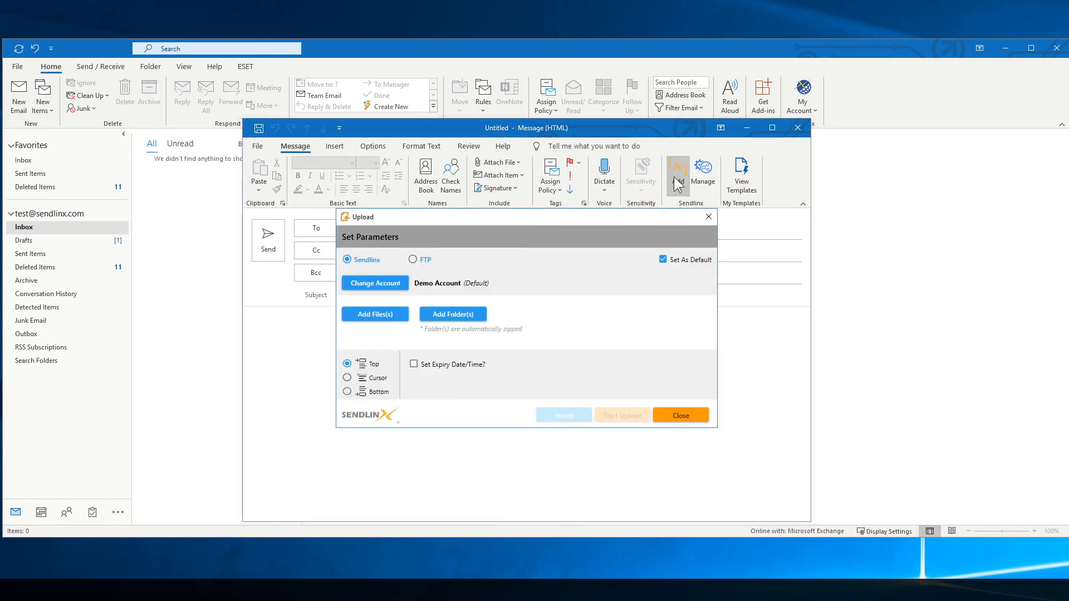
click(374, 313)
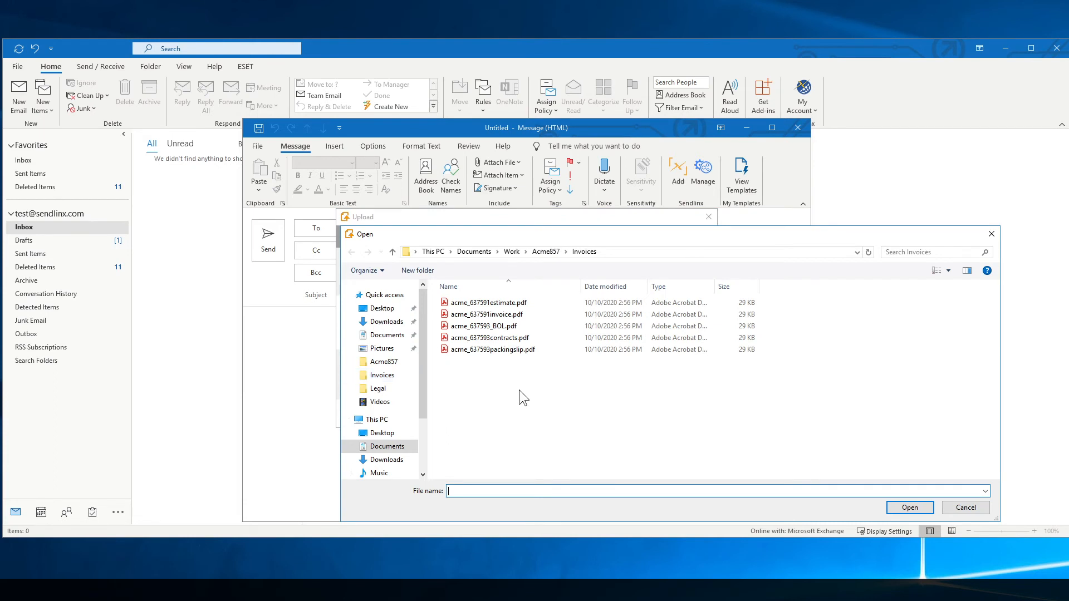
click(390, 337)
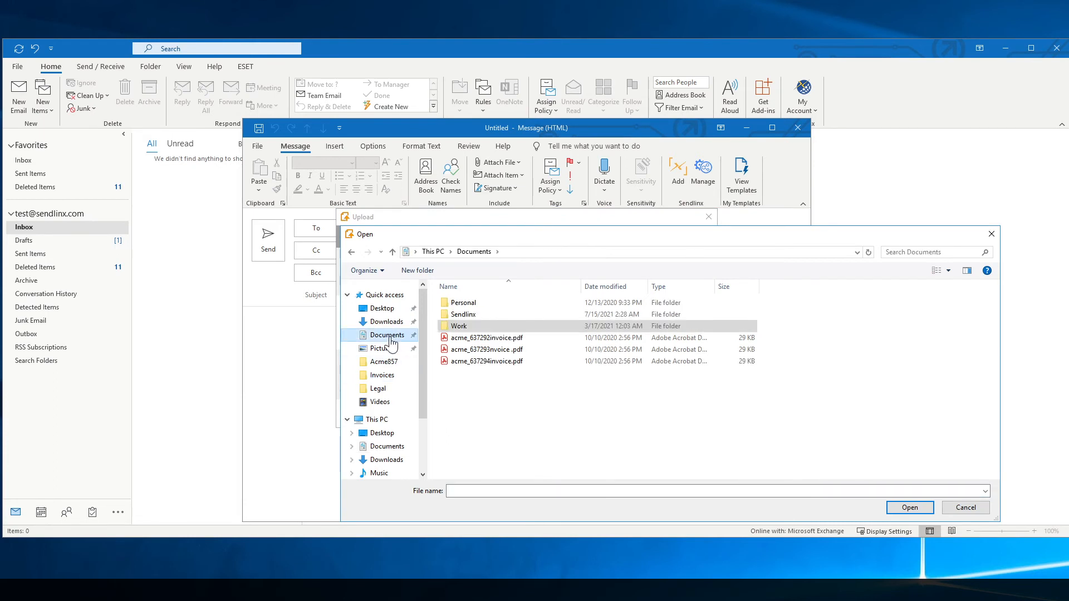
click(492, 339)
click(910, 507)
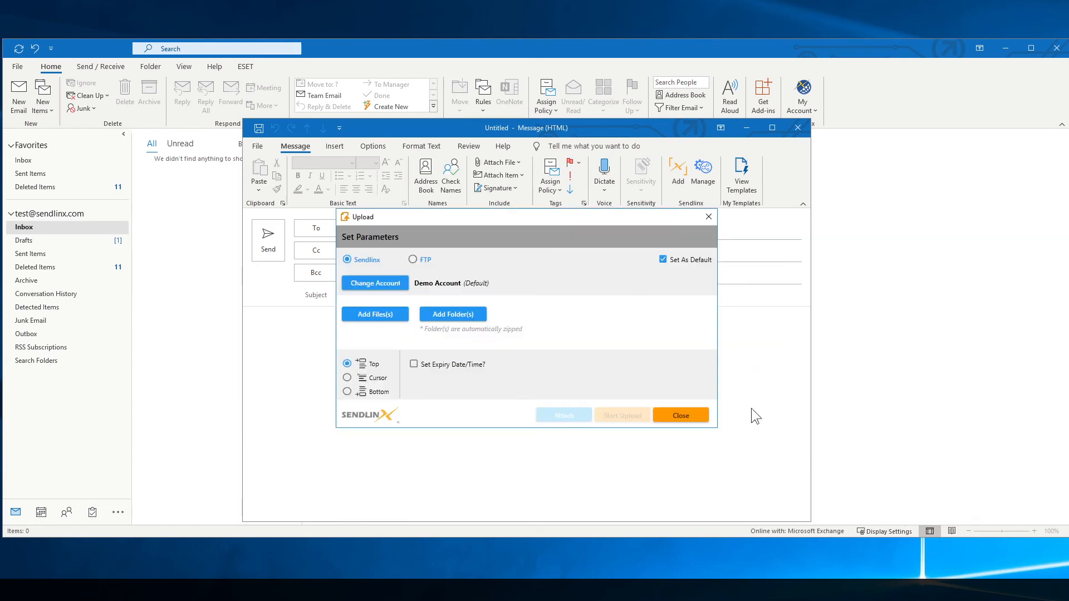
Add acme_637591invoice.pdf from Acme857\Invoices, turn off Zip Added files, and attach both.
click(373, 315)
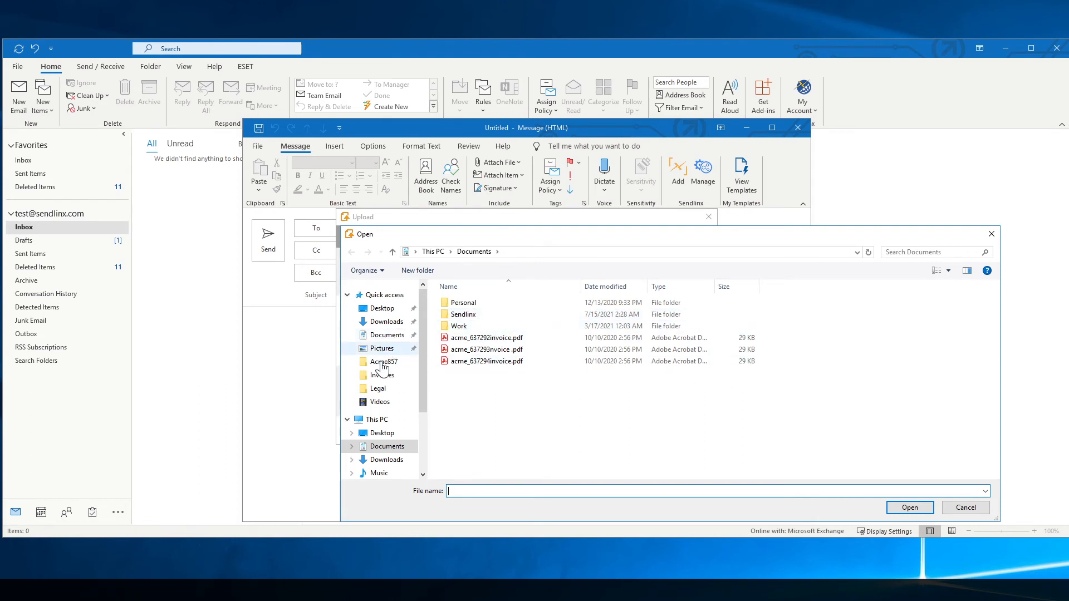
click(382, 375)
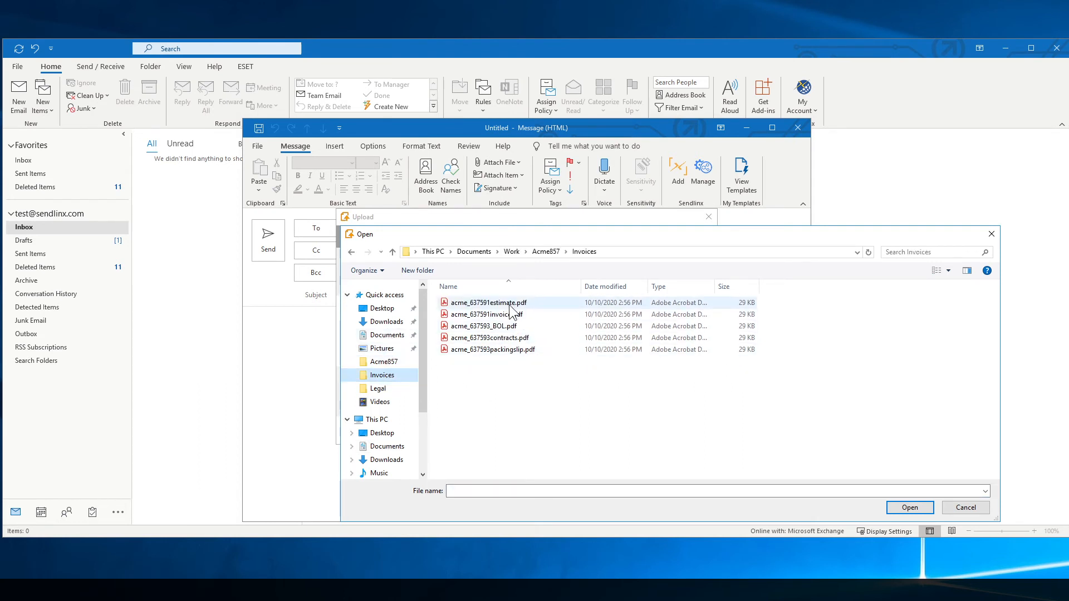
click(509, 315)
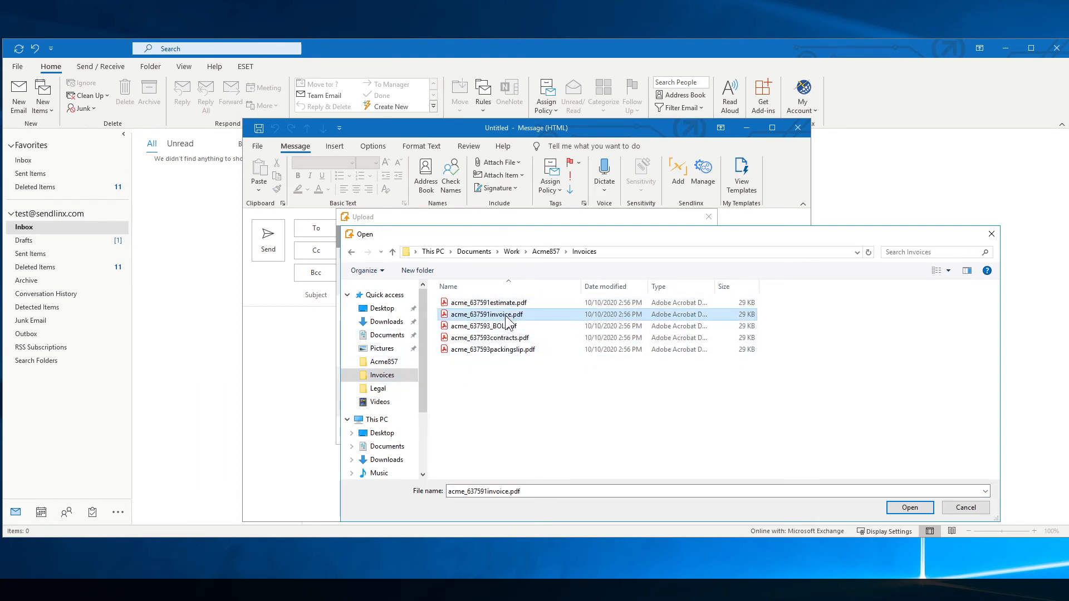
click(910, 508)
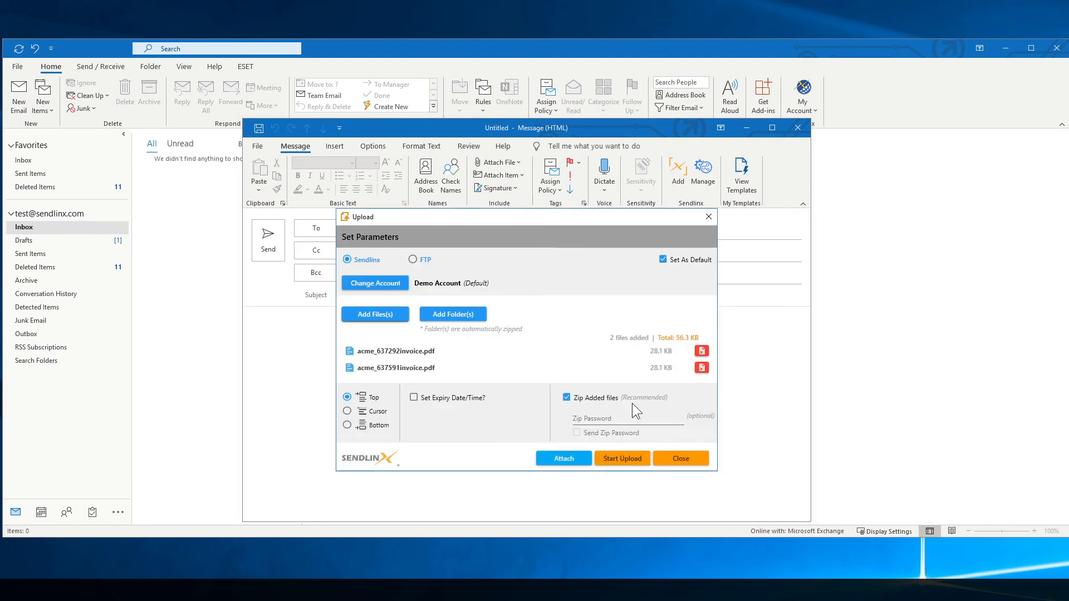
click(566, 397)
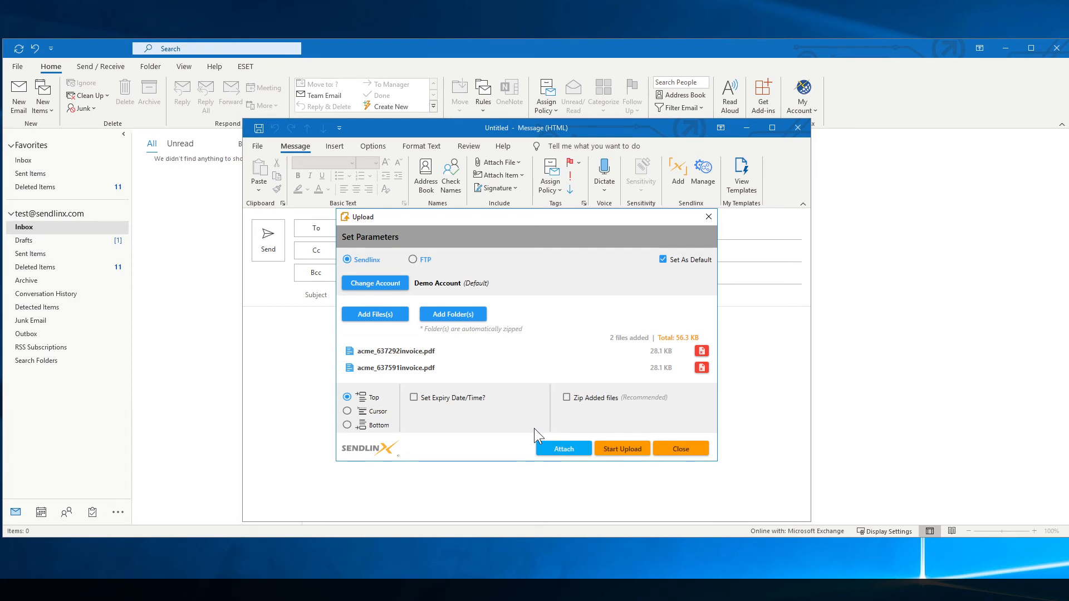
click(559, 450)
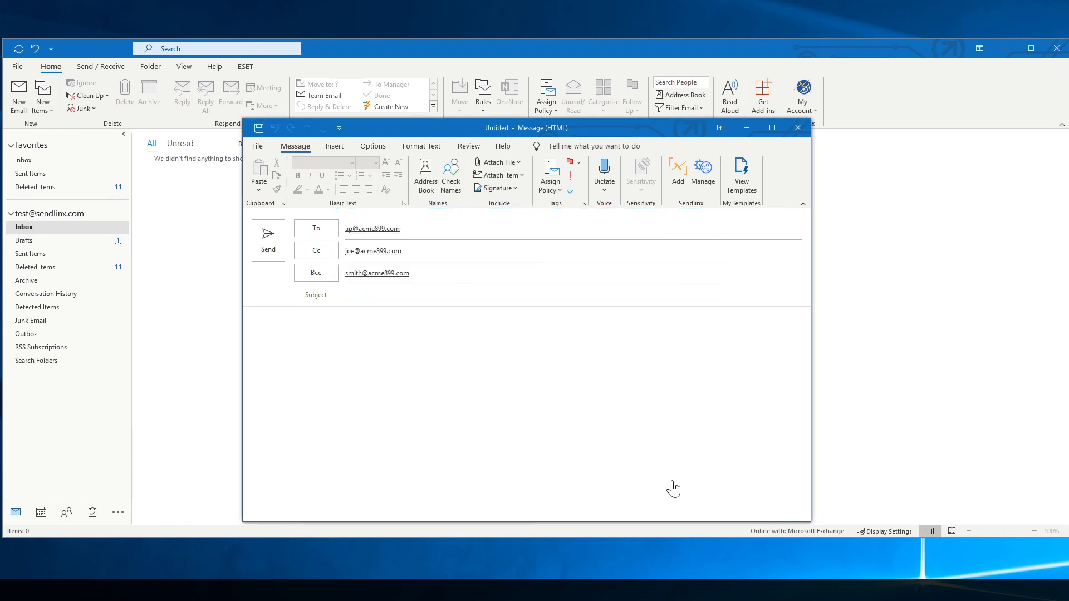
Enter subject 'test rule' and body 'See attached...', send, then cancel the rule 716 warning.
click(385, 300)
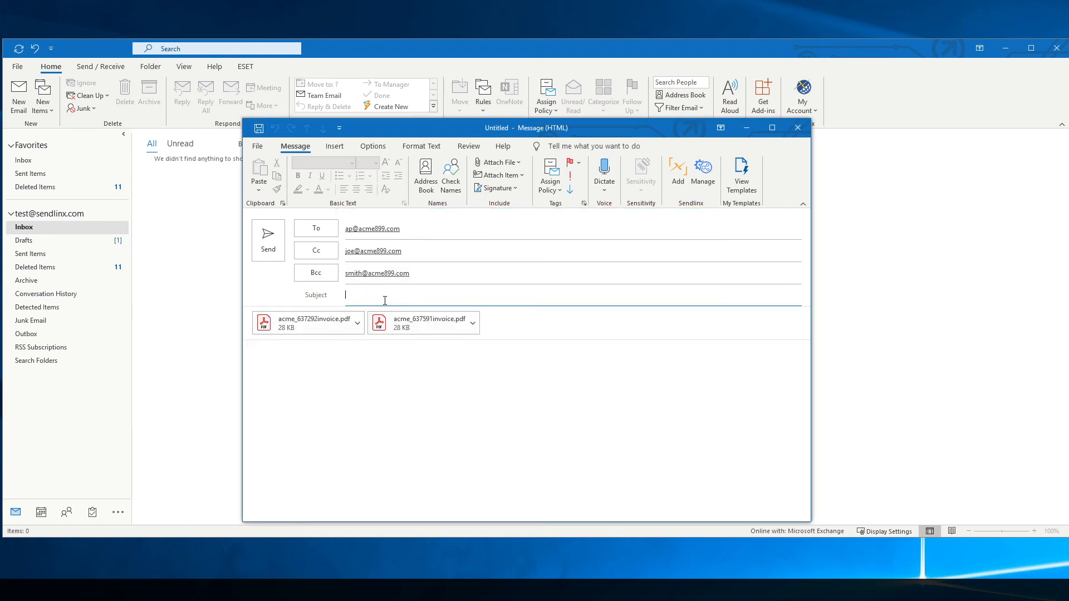
text(test rule)
click(326, 357)
text(See attached...)
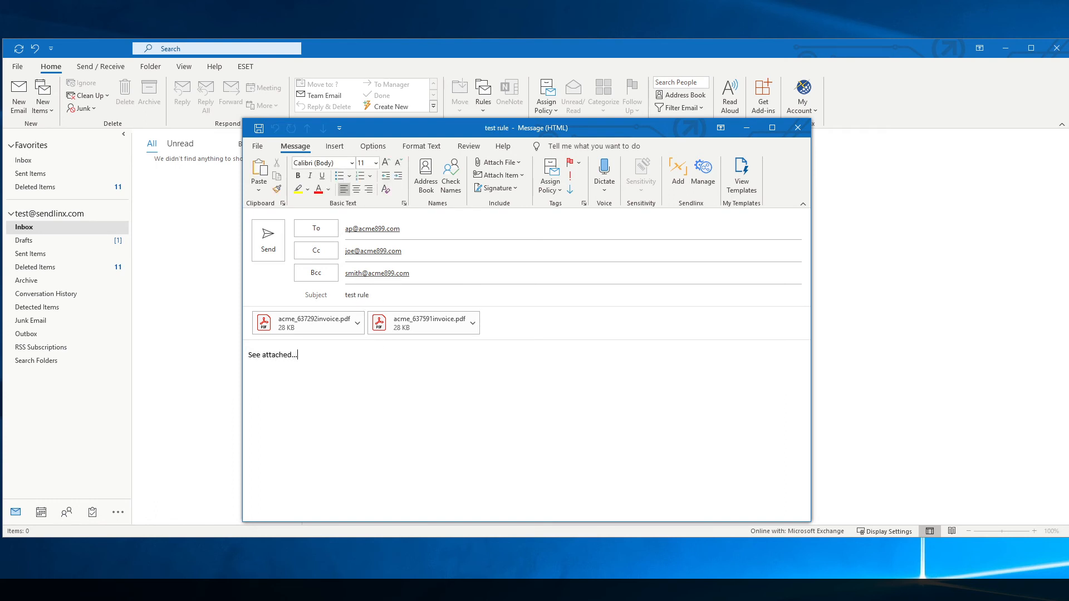
click(268, 244)
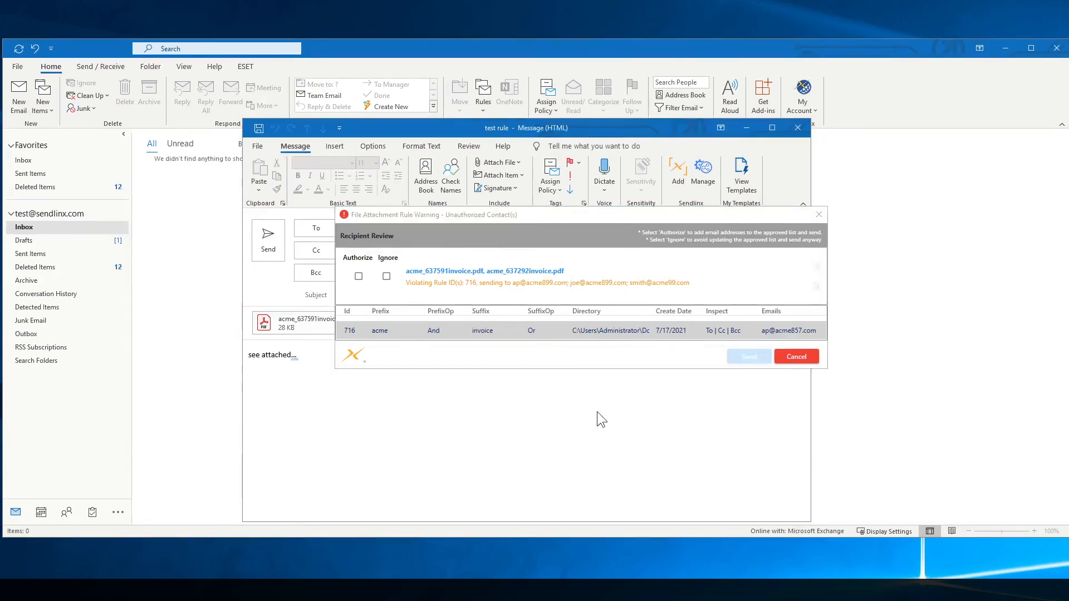
click(806, 361)
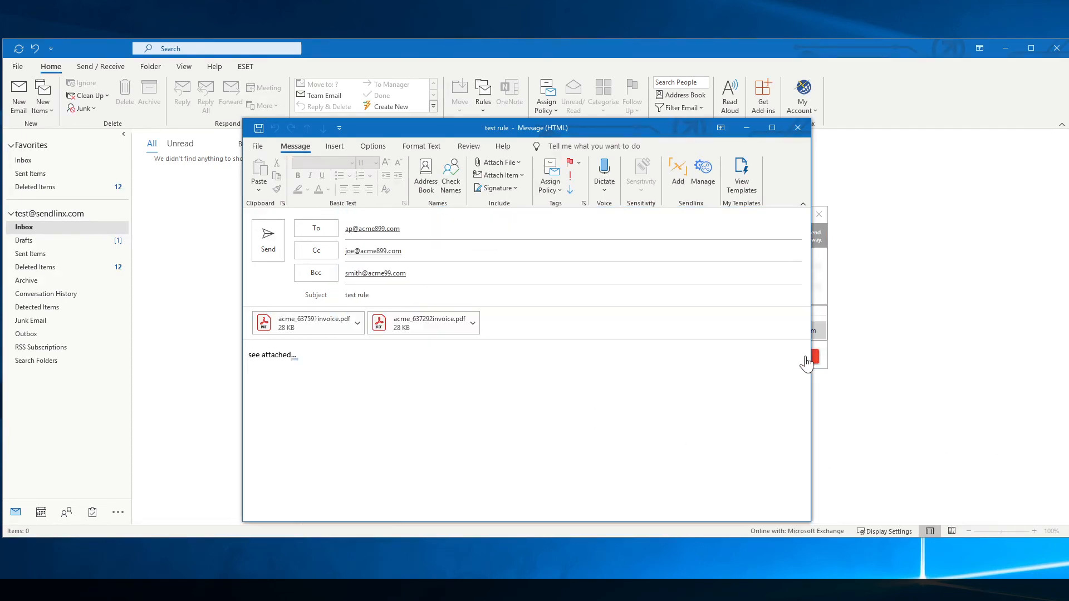
click(703, 176)
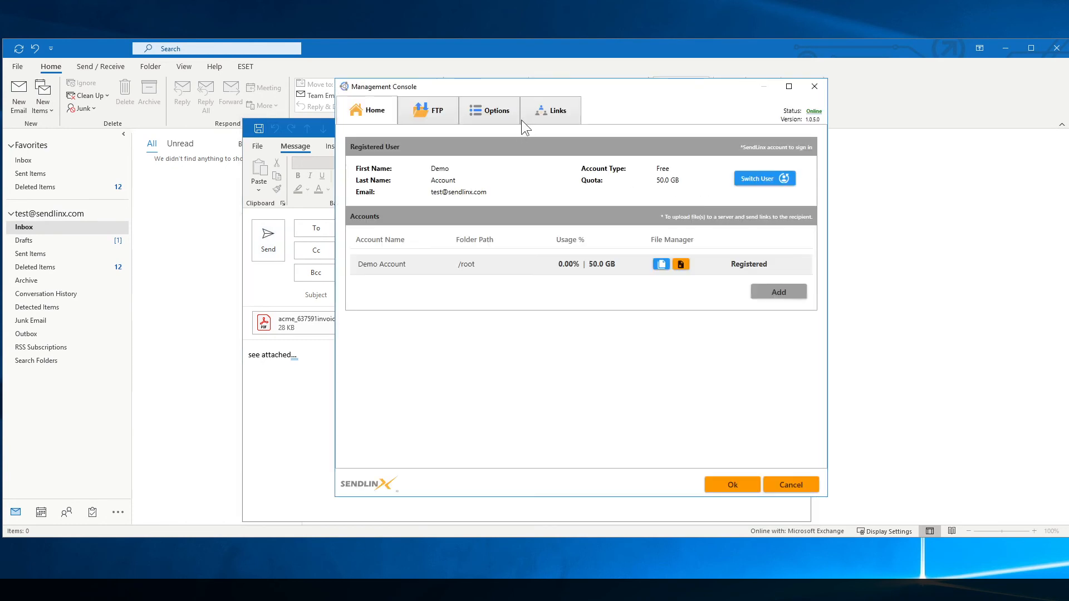
click(504, 117)
click(490, 240)
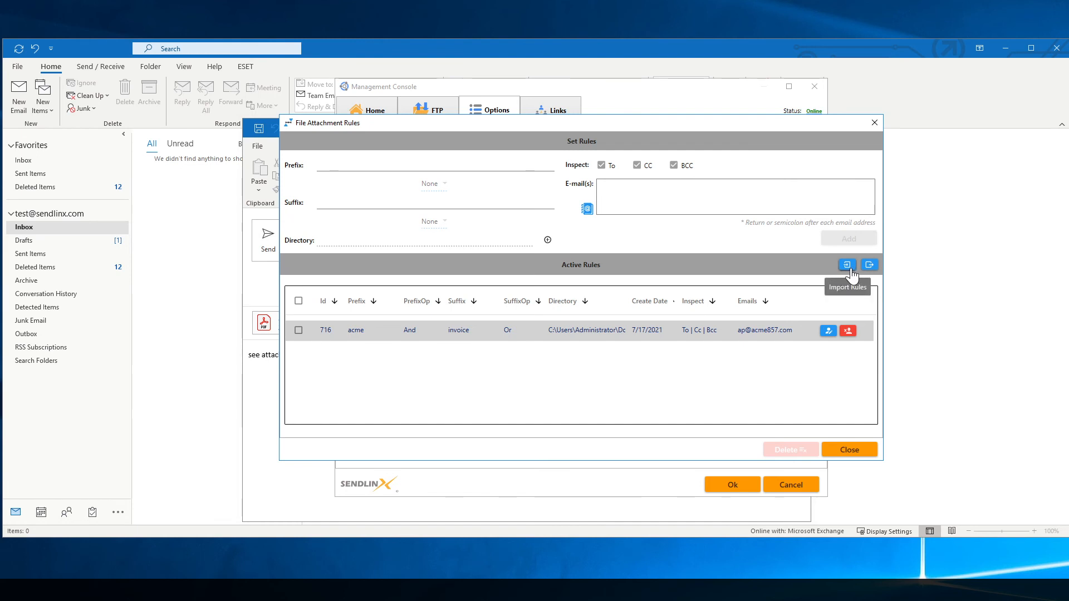
click(852, 451)
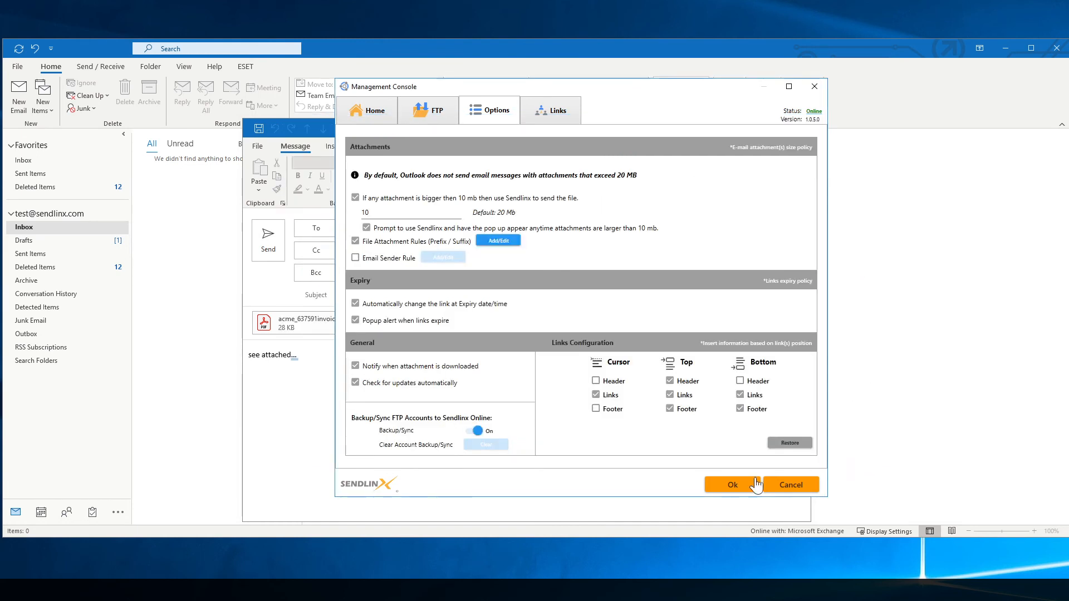
click(733, 485)
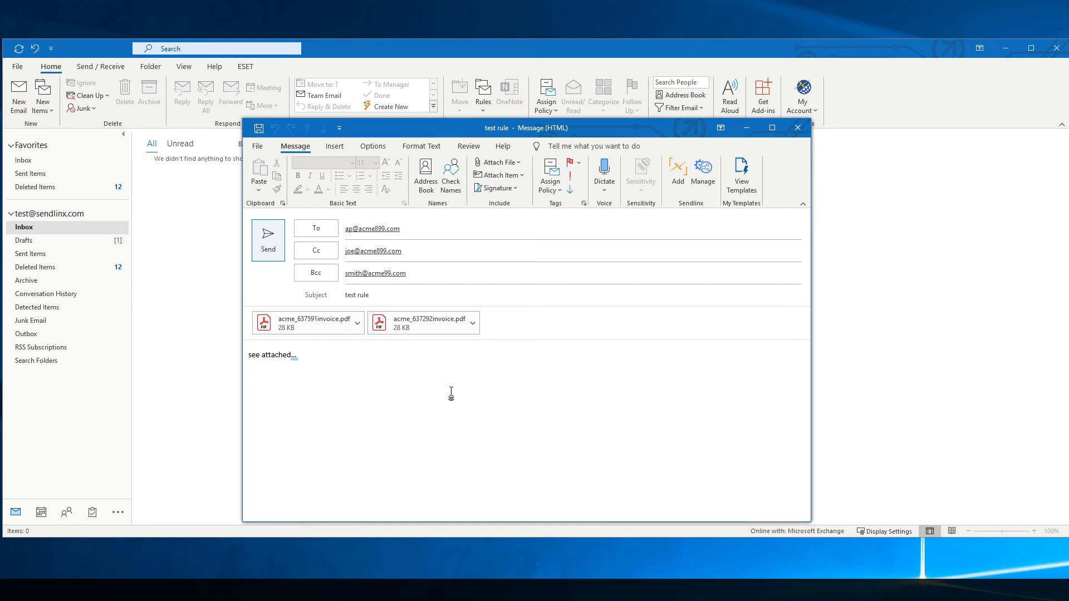
Remove the regular attachments acme_637591invoice.pdf and acme_637292invoice.pdf from the email.
right_click(288, 323)
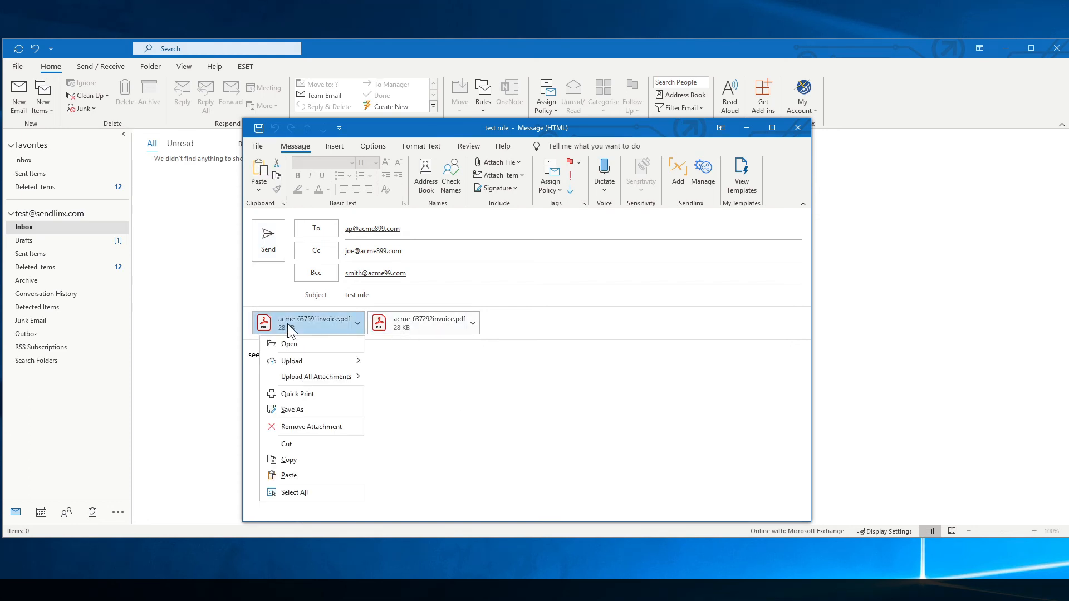
click(309, 427)
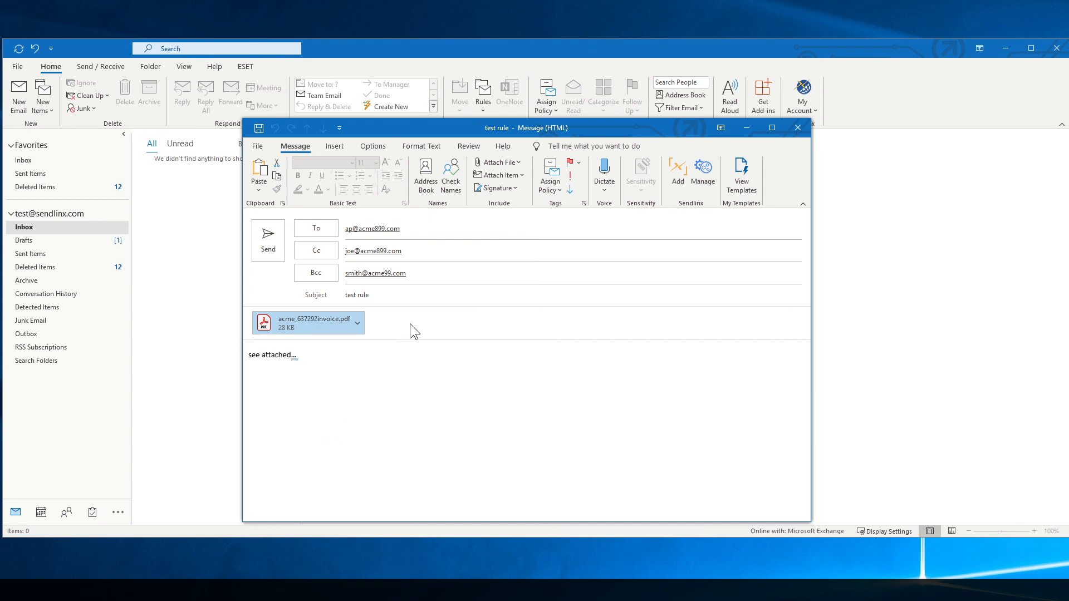
right_click(327, 322)
click(320, 411)
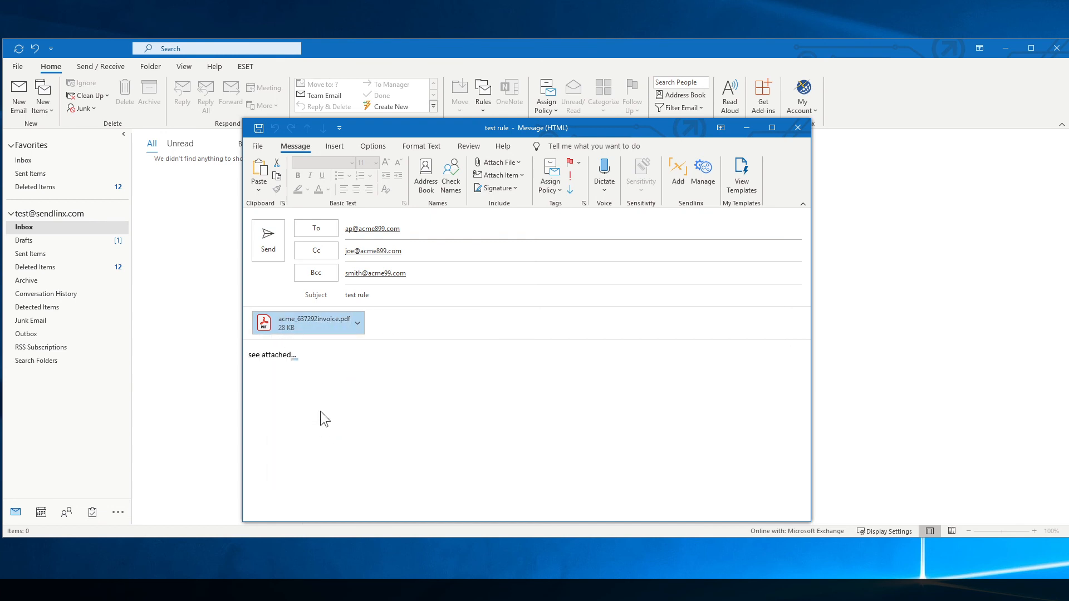
Re-add acme_637292invoice.pdf and acme_637591invoice.pdf as Sendlinx uploads and attach them.
click(683, 176)
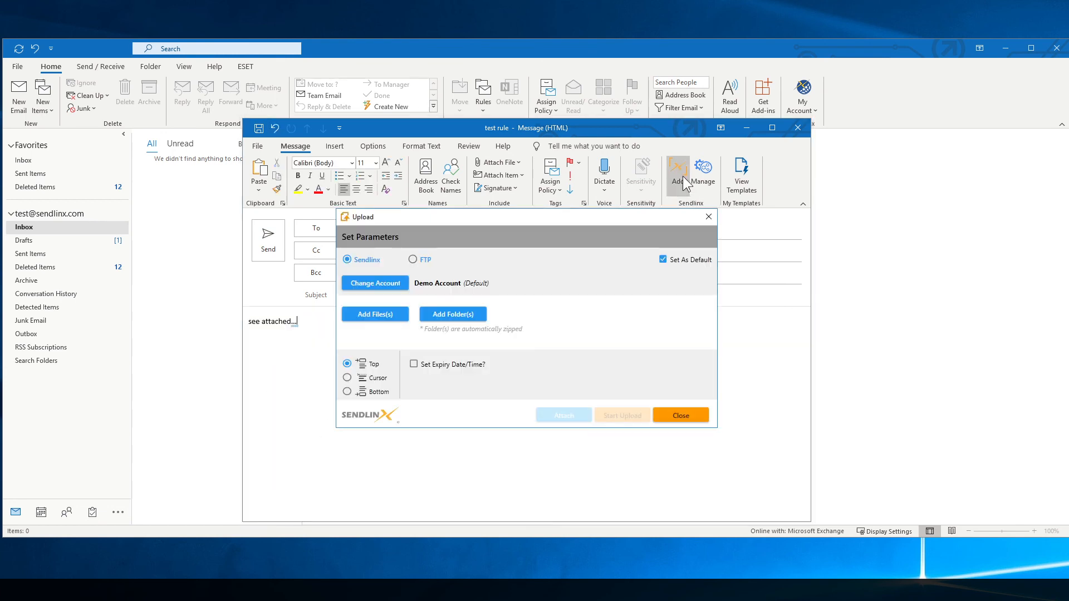
click(374, 315)
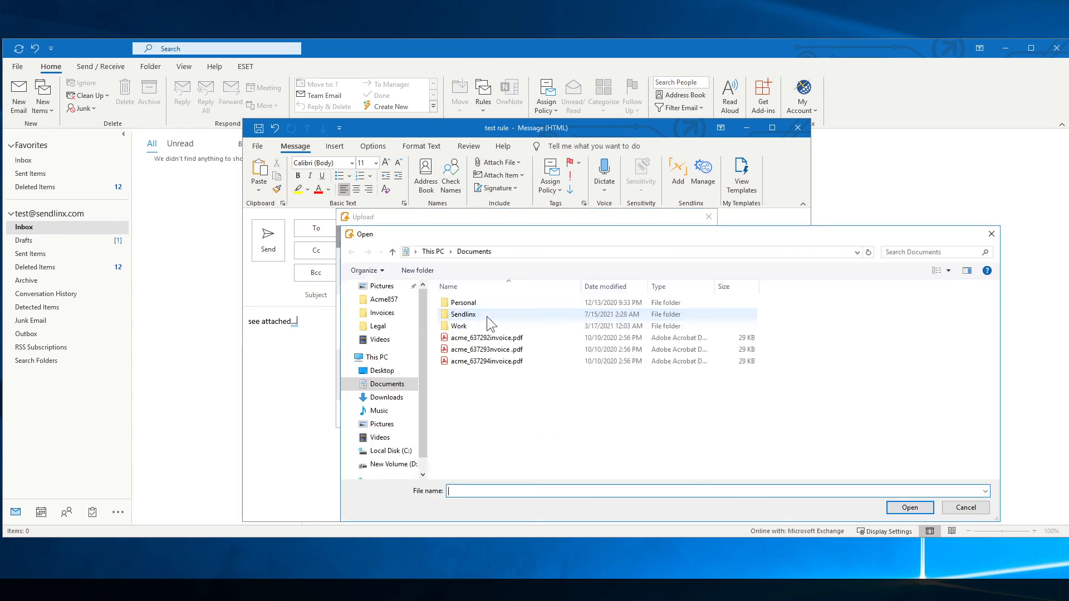
click(489, 337)
click(910, 507)
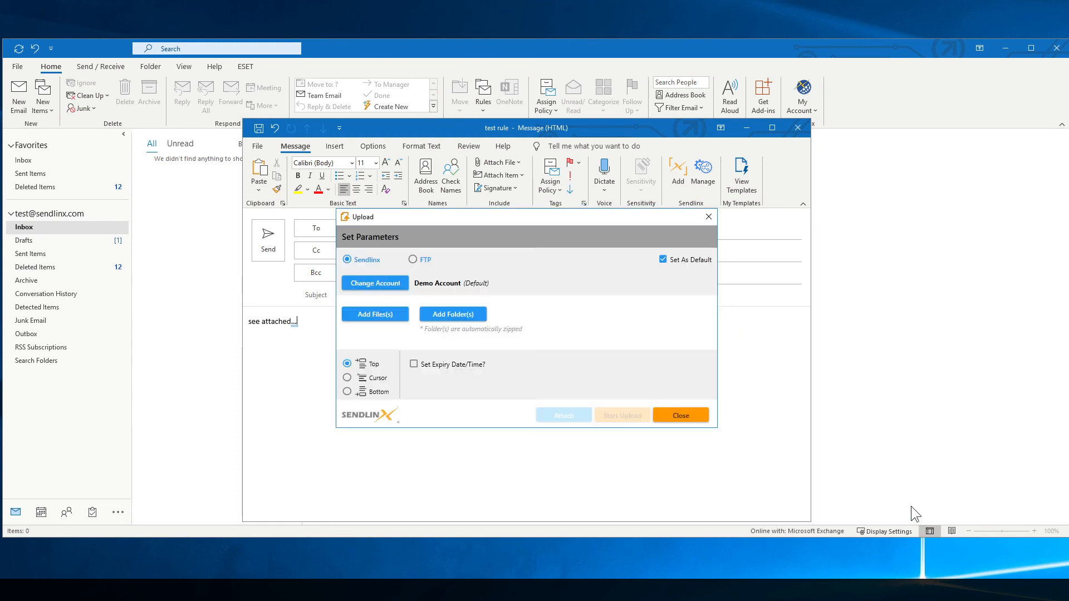
click(382, 313)
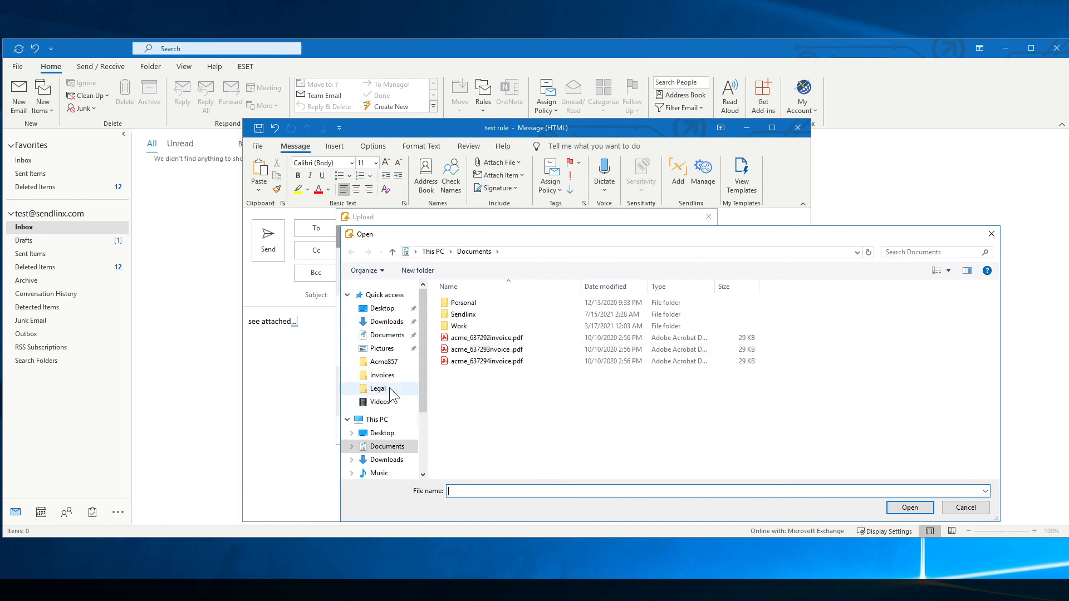
click(381, 376)
click(487, 315)
click(910, 507)
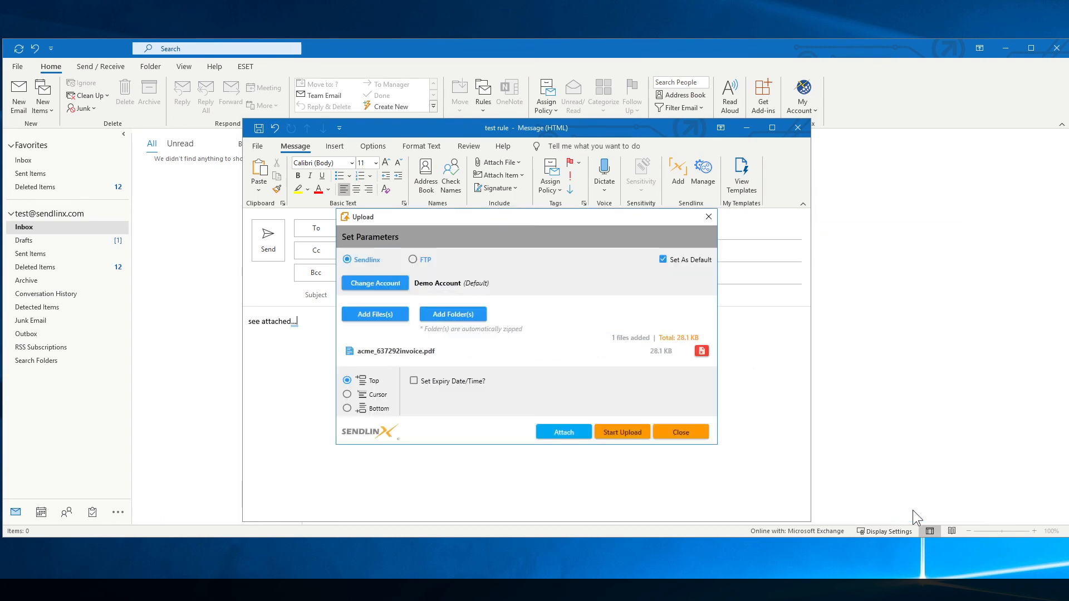
click(562, 460)
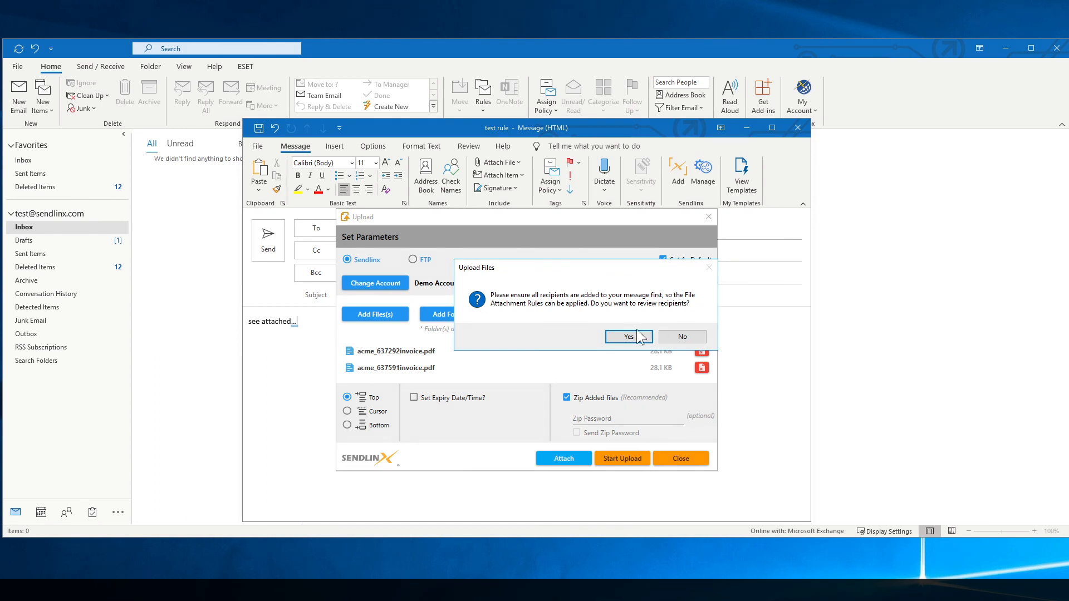
Review recipients, adding the rule's authorized address to To and an outside address to Cc.
click(620, 337)
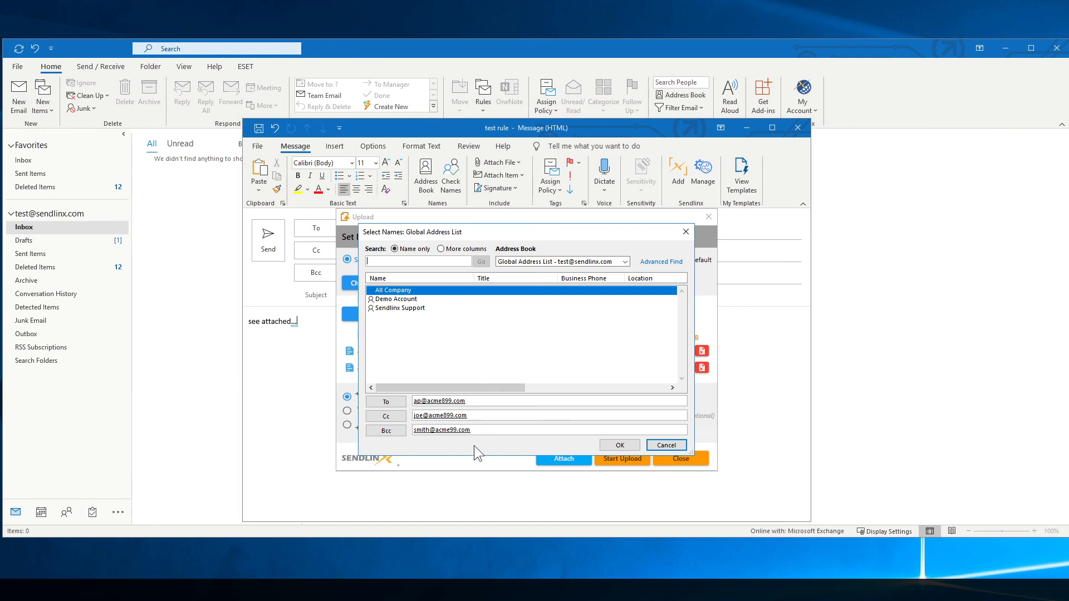
click(482, 401)
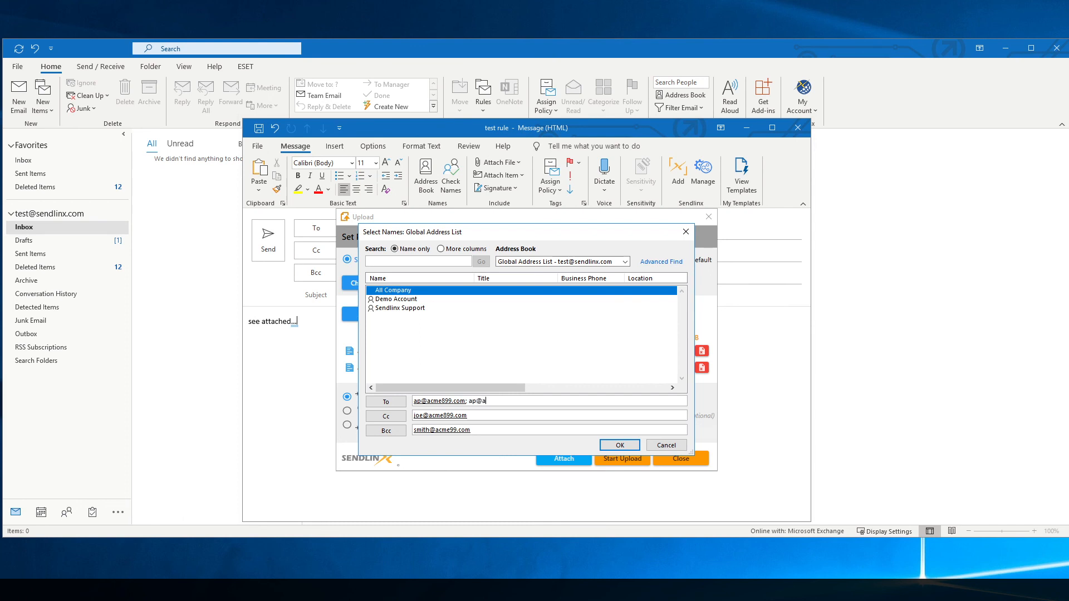
click(479, 415)
click(611, 443)
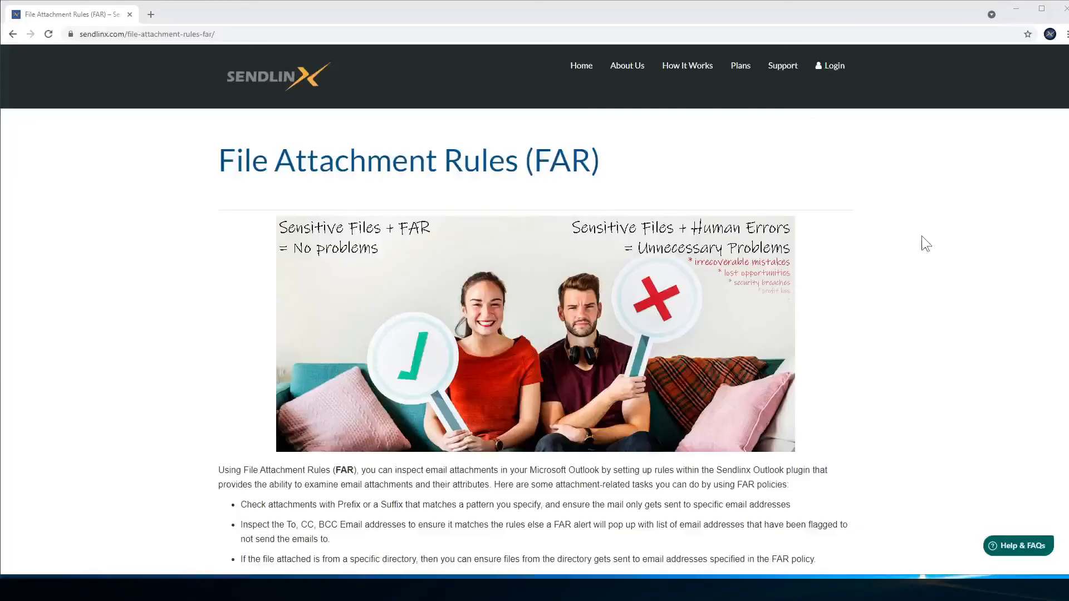
Scroll down the Sendlinx FAR page through the Criteria Definitions and rule Examples.
mouse_move(687, 65)
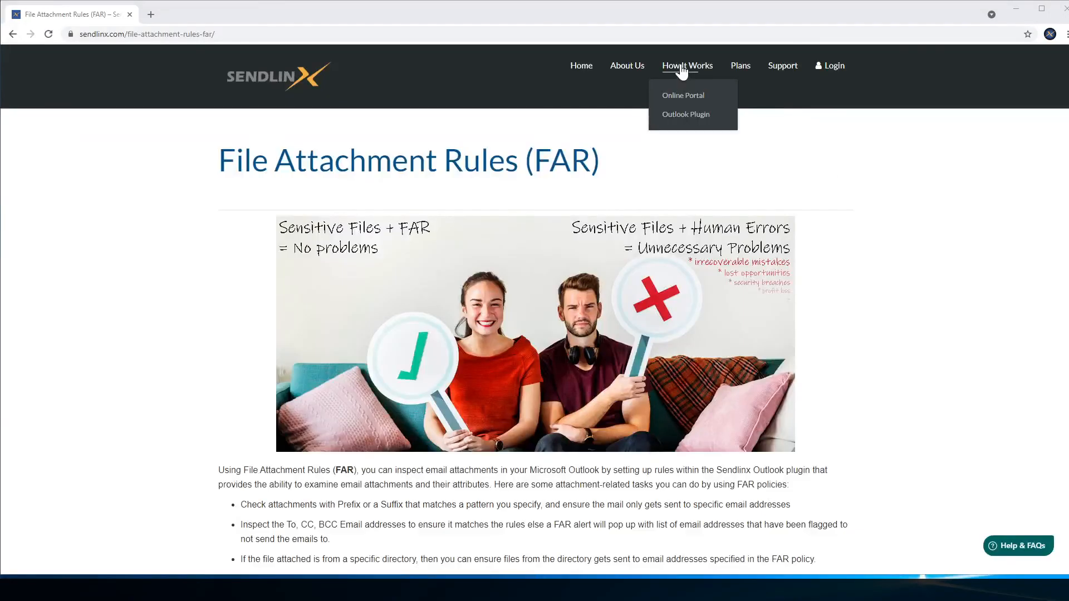
mouse_move(692, 113)
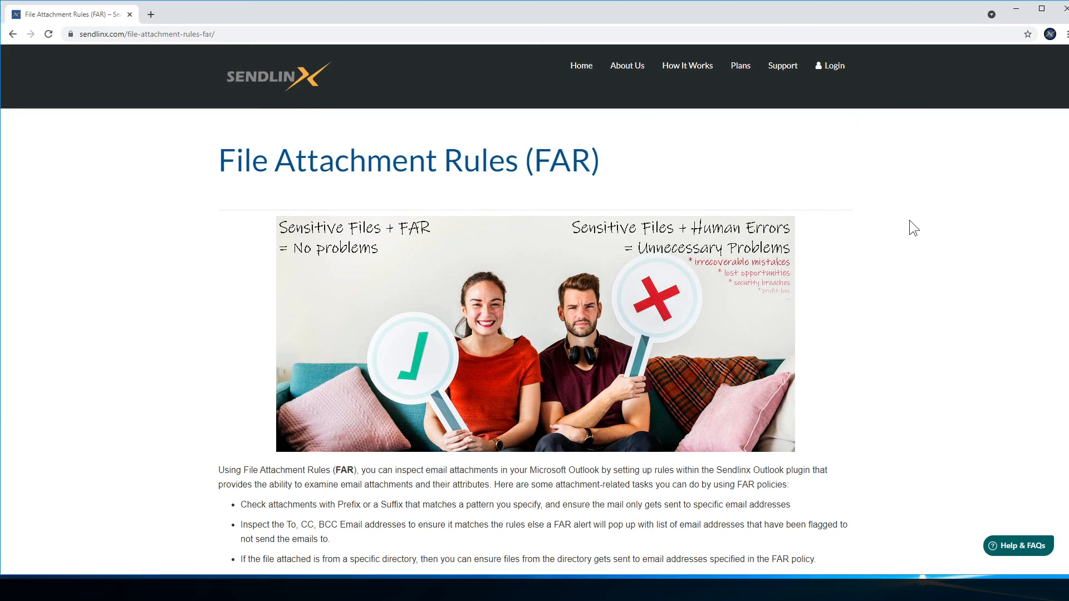
scroll(909, 220, down, 4)
scroll(910, 219, down, 10)
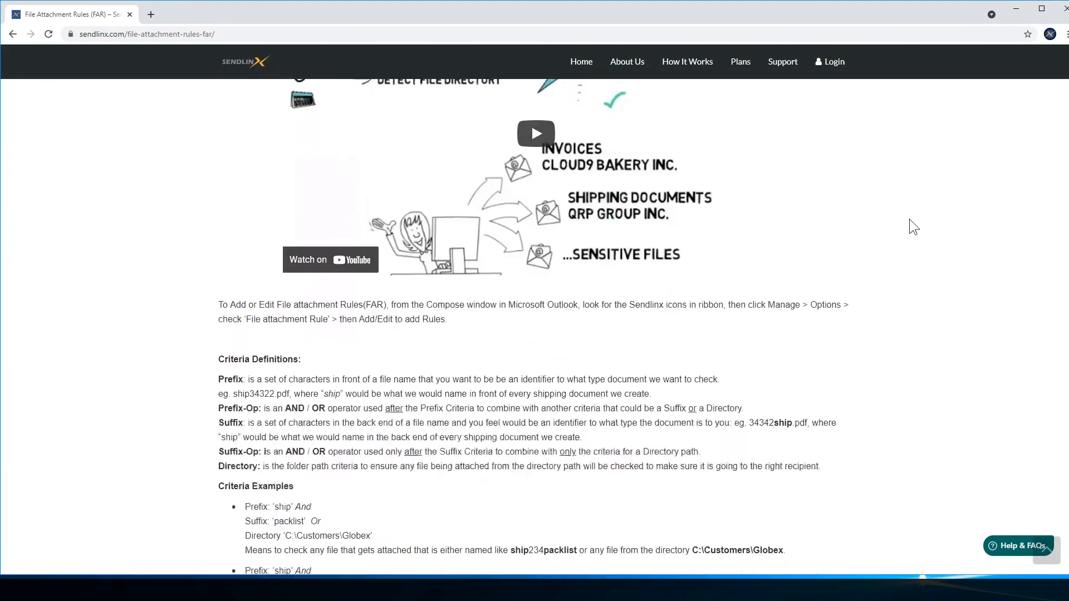
scroll(910, 219, down, 7)
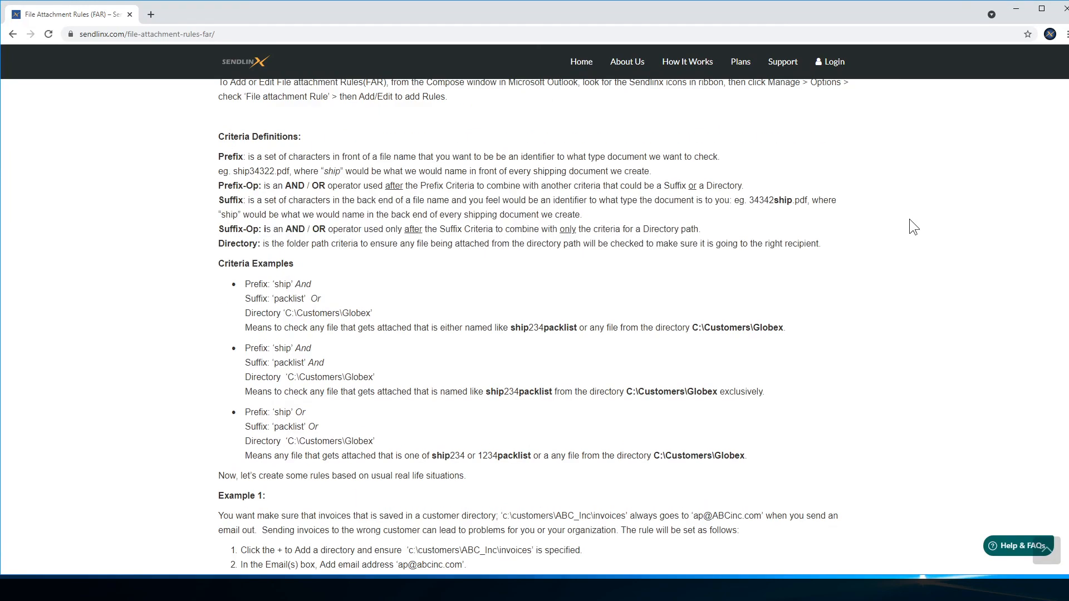
scroll(910, 219, down, 1)
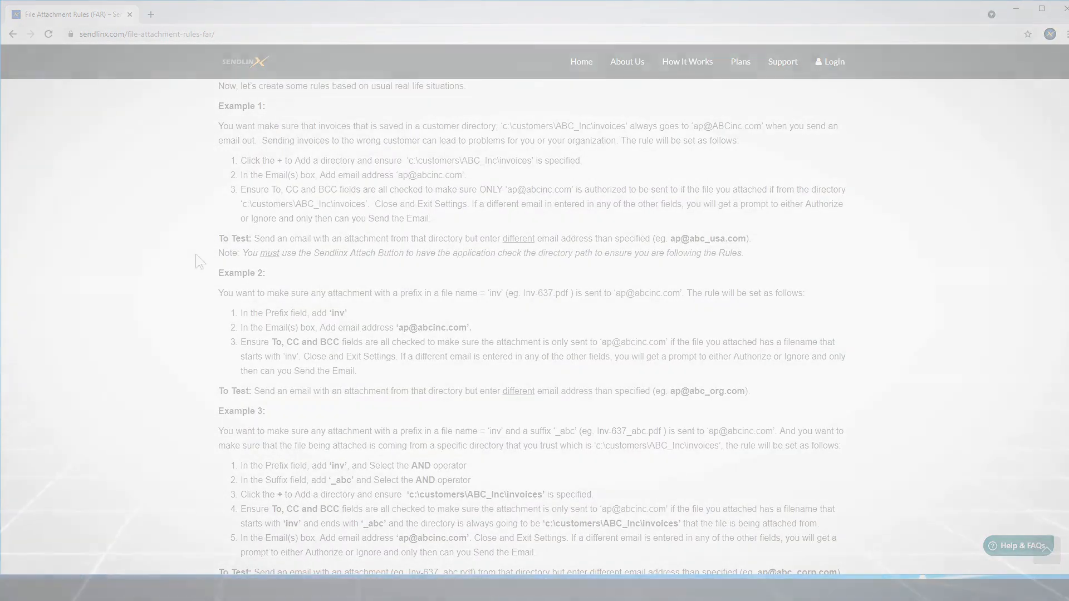